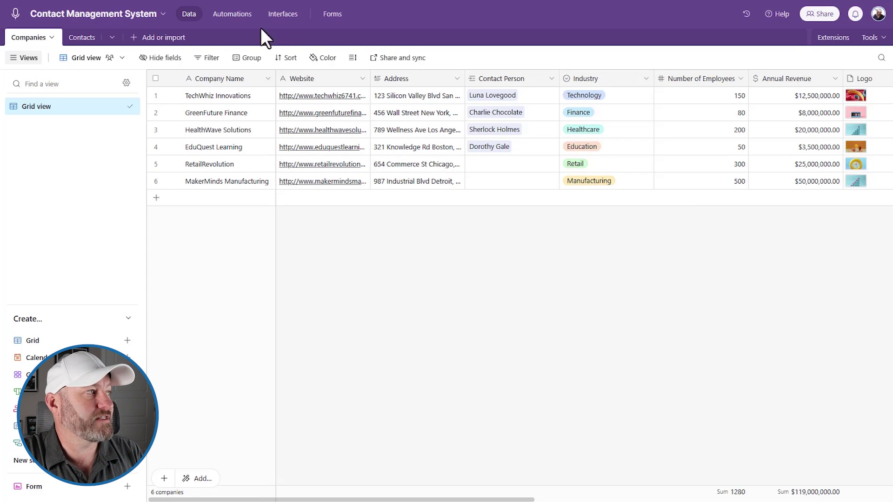
# - Inspect a sample contact record and its Email in the Contacts table, then return to Companies
pyautogui.click(83, 39)
pyautogui.click(195, 125)
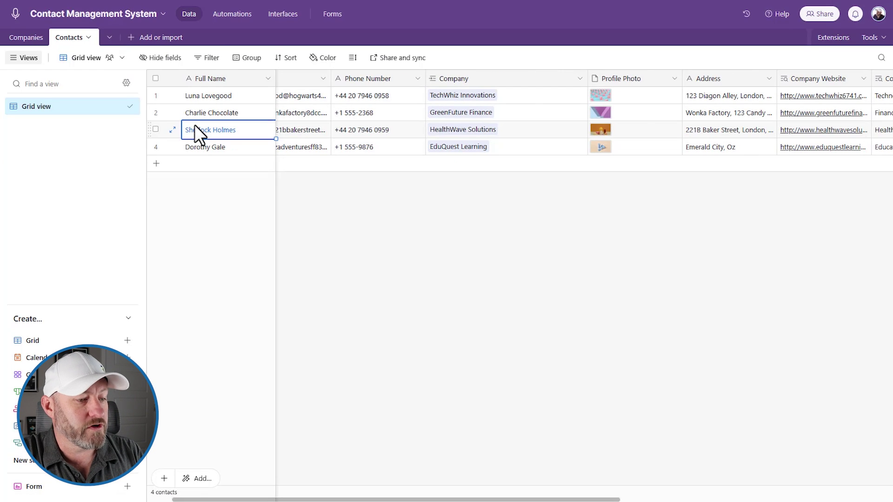
pyautogui.press('Right')
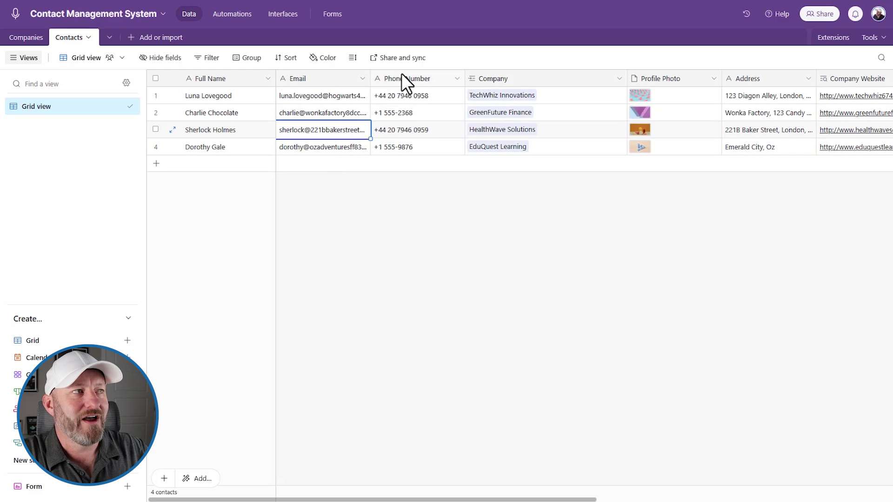
pyautogui.click(26, 37)
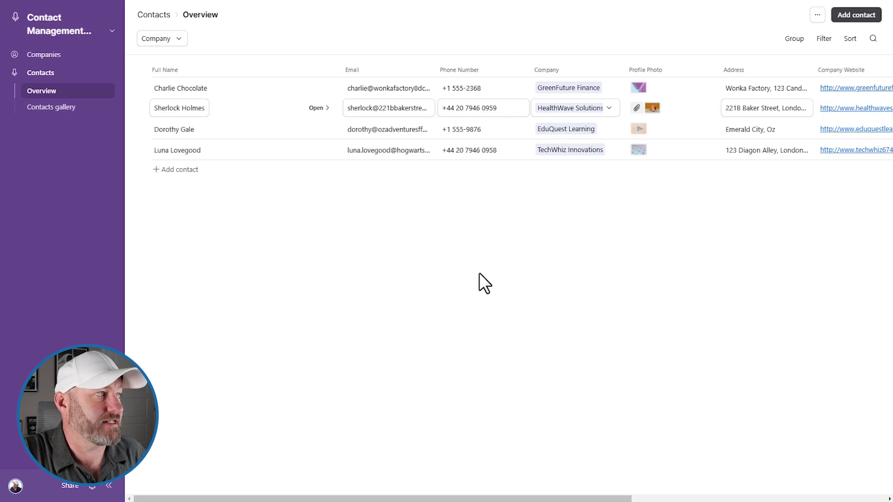
# - Preview the interface's built-in add-company form on the Companies overview, then dismiss it
pyautogui.click(41, 54)
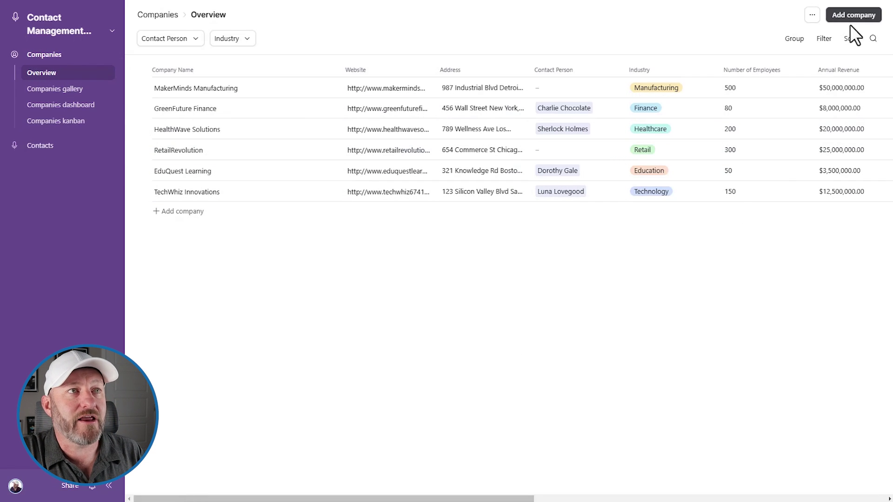
pyautogui.click(853, 15)
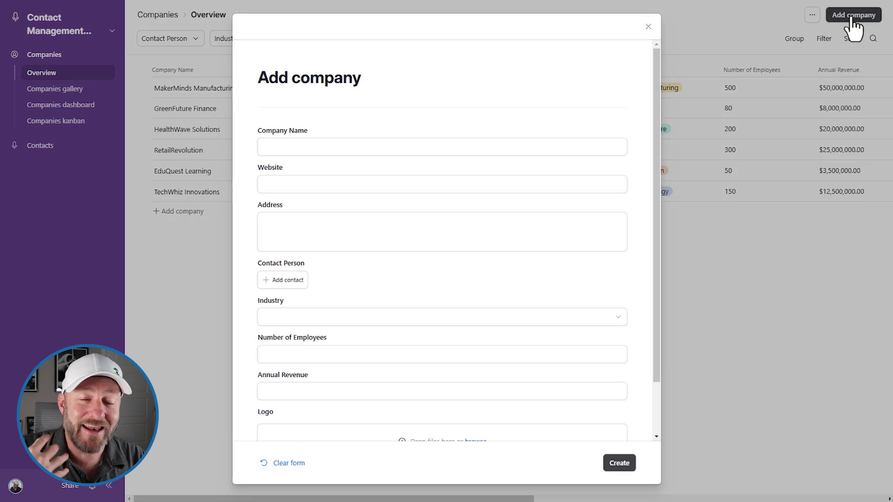
pyautogui.click(713, 34)
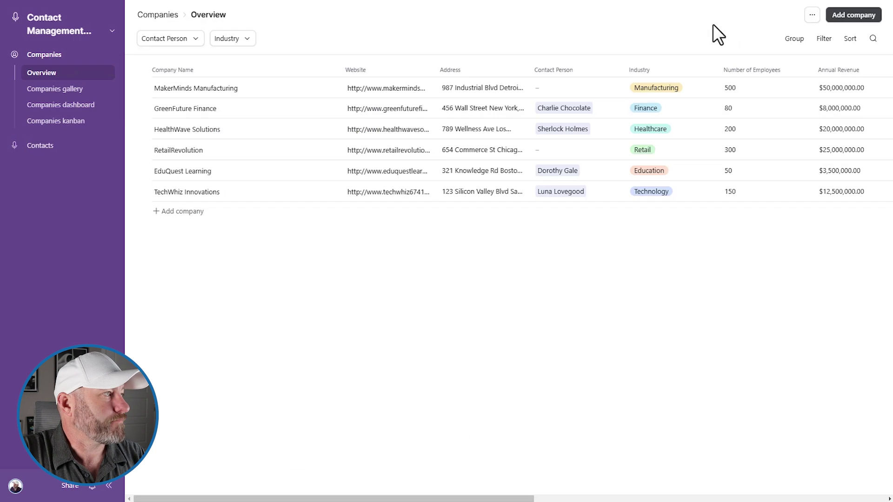
# - Preview the built-in add-contact form, including its company link list, without saving anything
pyautogui.click(40, 145)
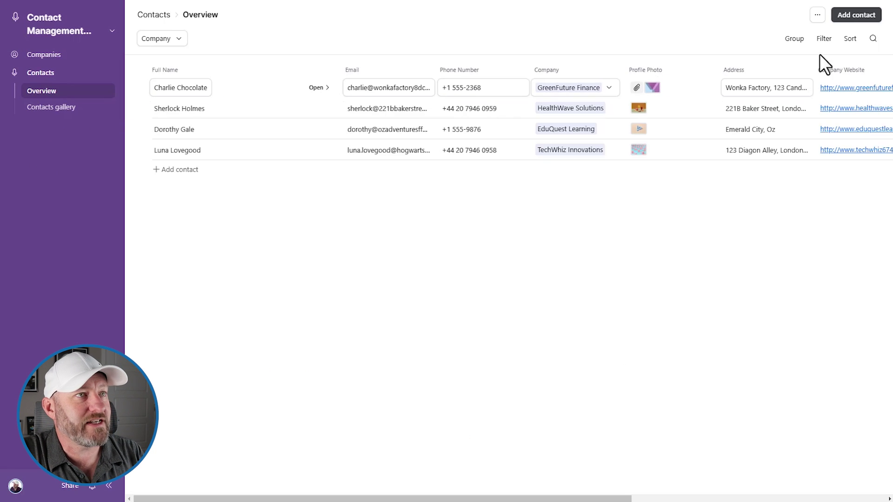
pyautogui.click(854, 15)
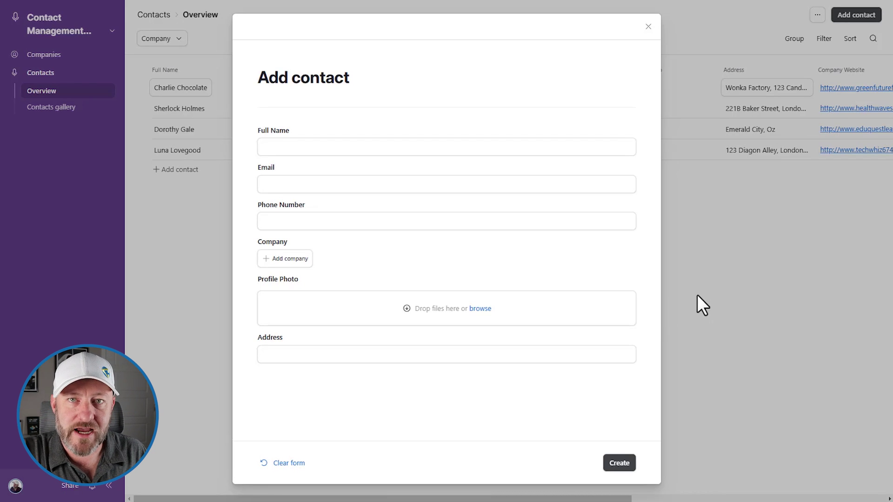
pyautogui.click(277, 142)
pyautogui.press('Tab')
pyautogui.press('Tab')
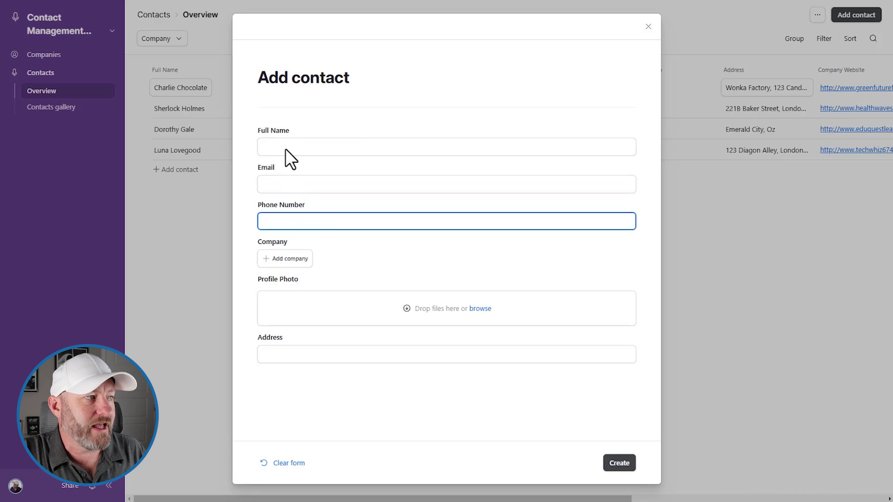
pyautogui.click(287, 262)
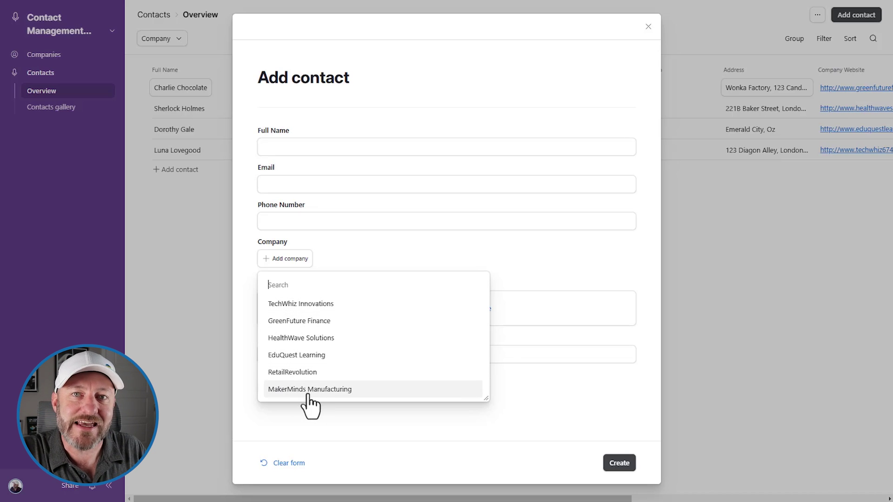
pyautogui.click(539, 254)
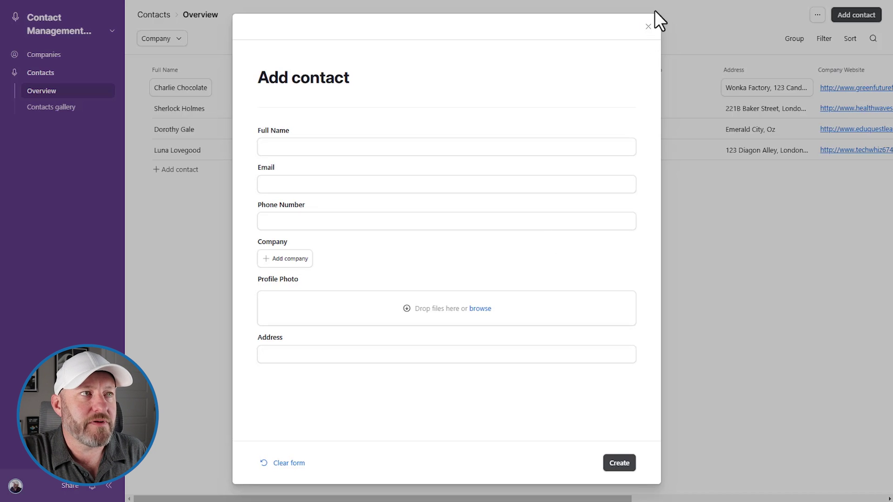
pyautogui.click(648, 28)
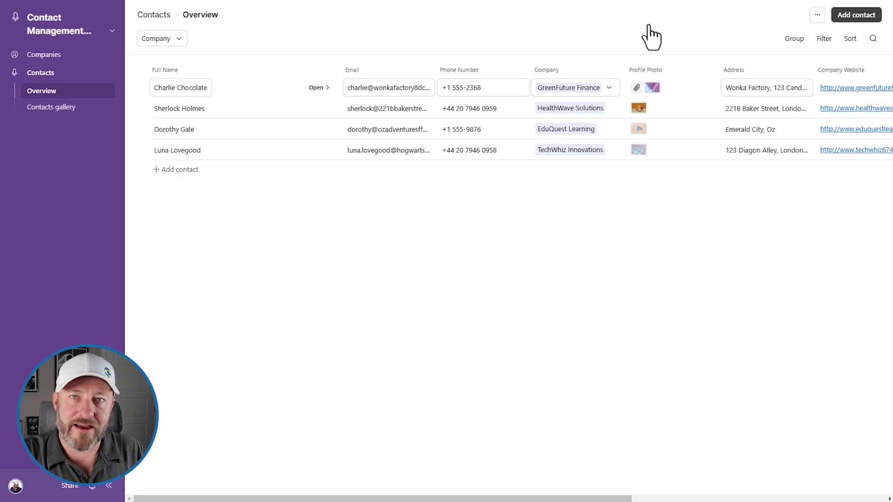
# - Reopen and dismiss the add-company form, ending back on the Contacts overview page
pyautogui.click(56, 54)
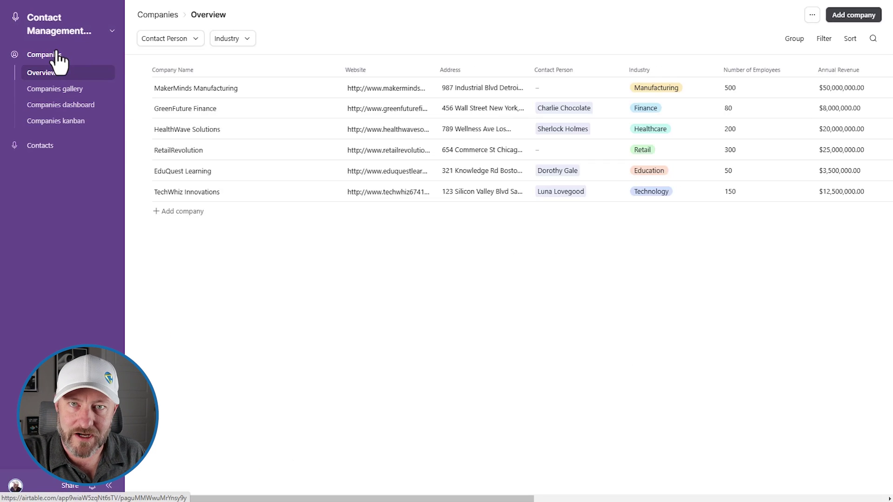
pyautogui.click(855, 16)
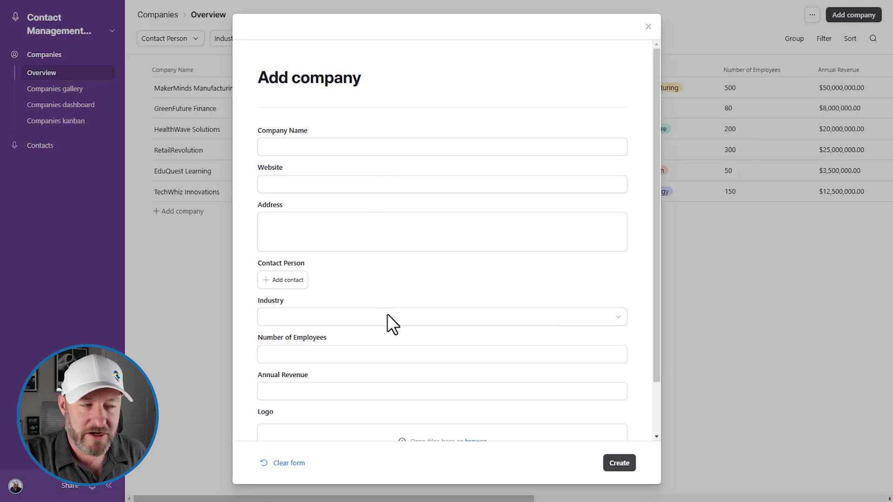
pyautogui.click(648, 26)
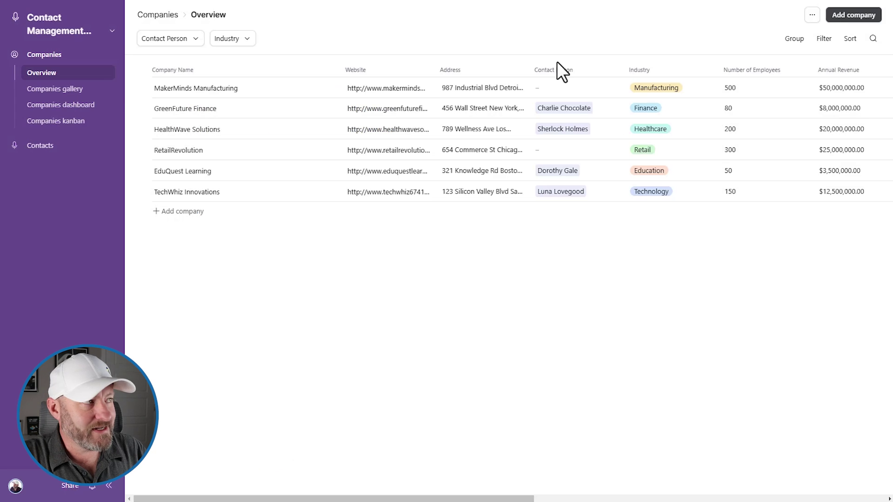
pyautogui.click(46, 146)
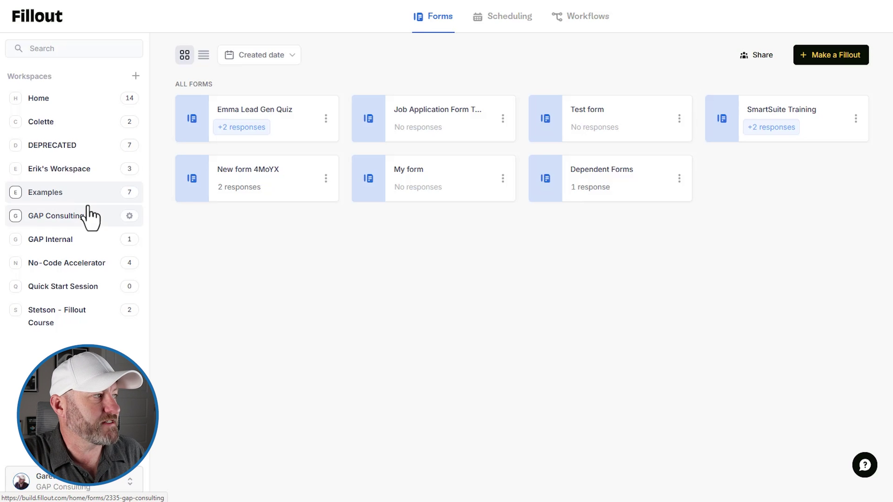
# - Start a blank form with the Simple Purple theme and name it 'Contact/Company Creation'
pyautogui.click(845, 60)
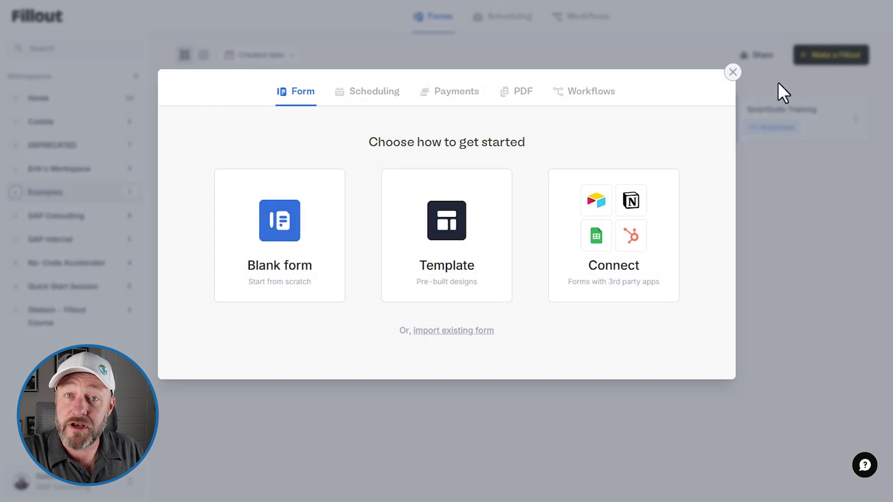
pyautogui.click(318, 255)
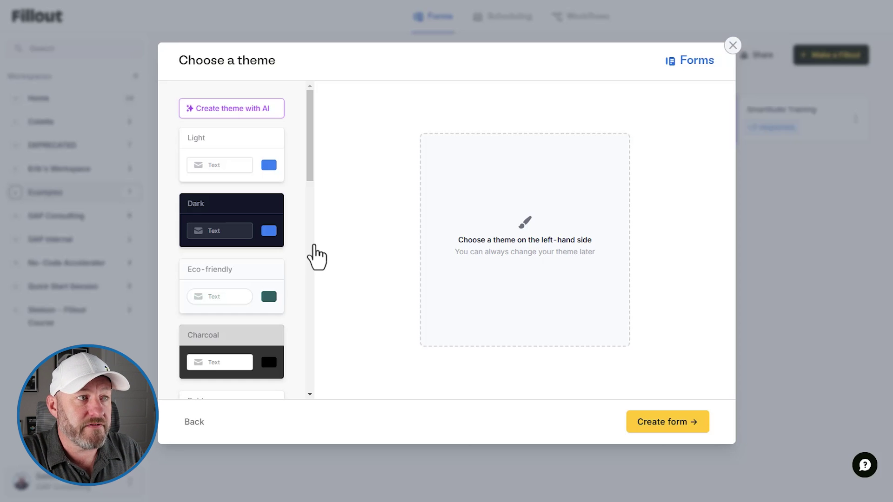
pyautogui.scroll(-6, 225, 249)
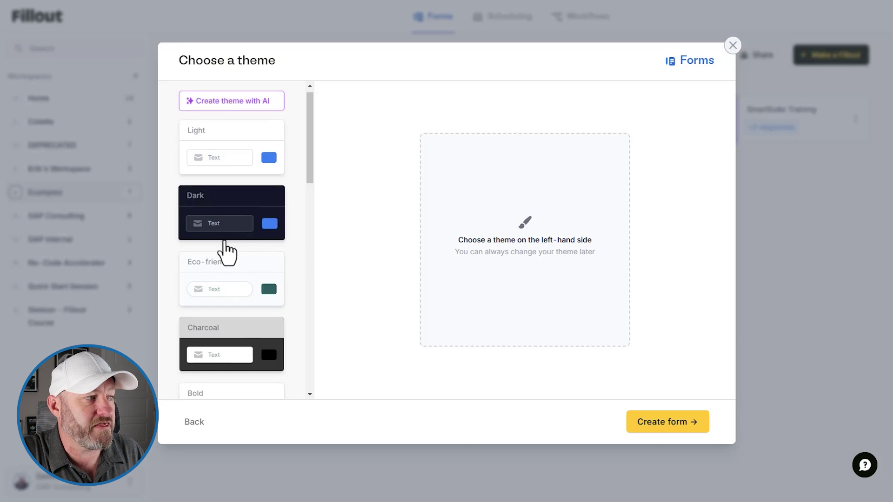
pyautogui.scroll(-5, 224, 241)
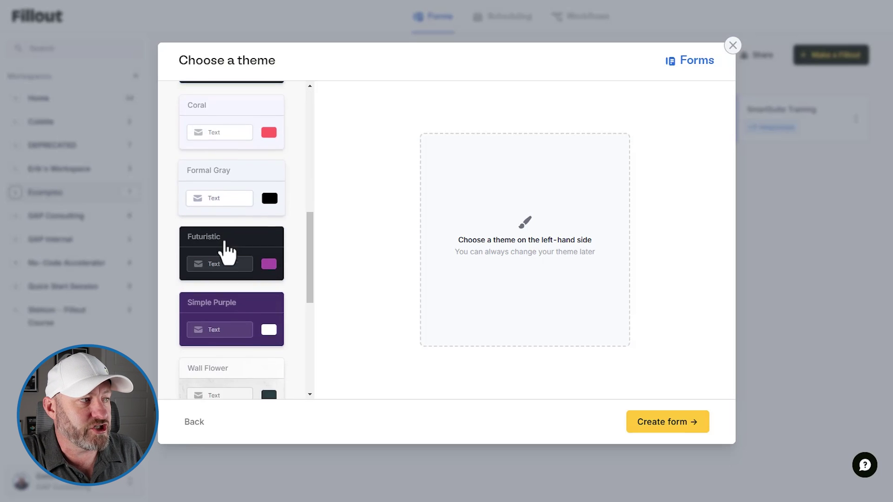
pyautogui.scroll(-1, 228, 261)
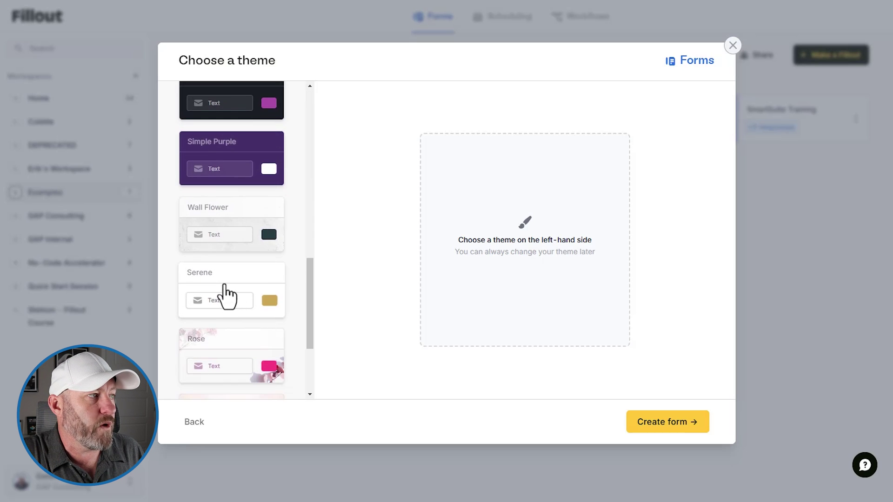
pyautogui.click(227, 164)
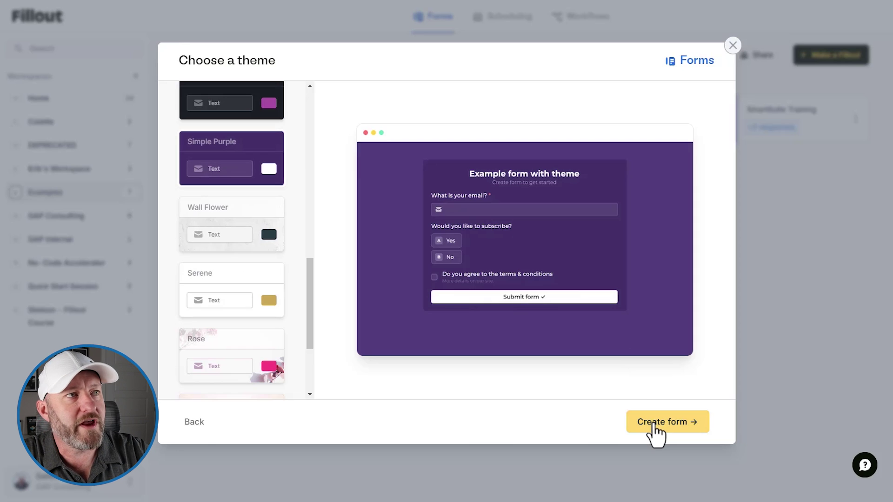
pyautogui.click(656, 423)
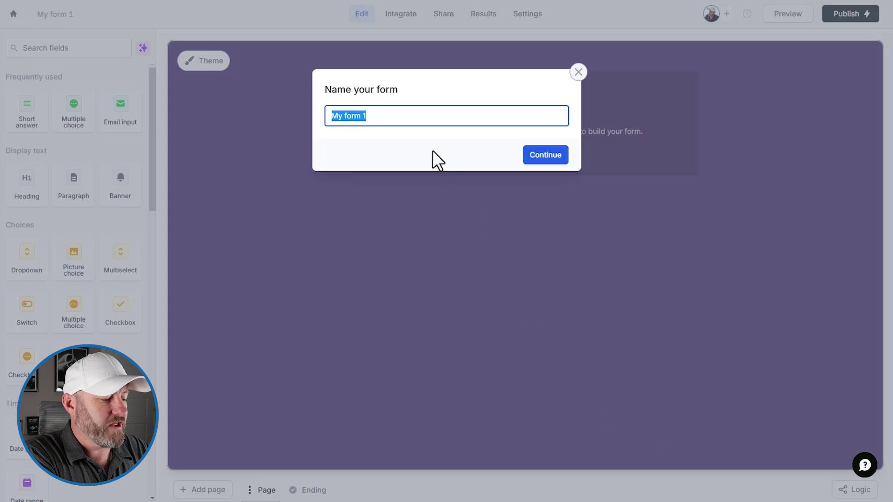
pyautogui.write('Contact/Com')
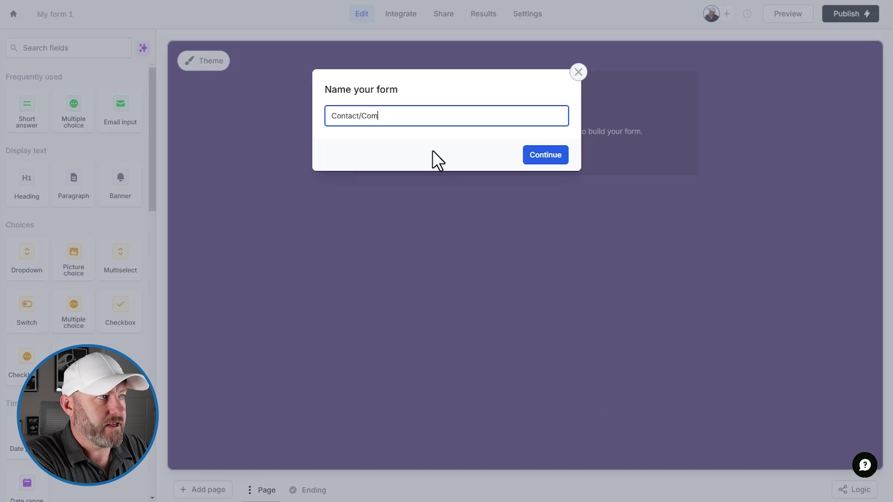
pyautogui.write('pany Creation')
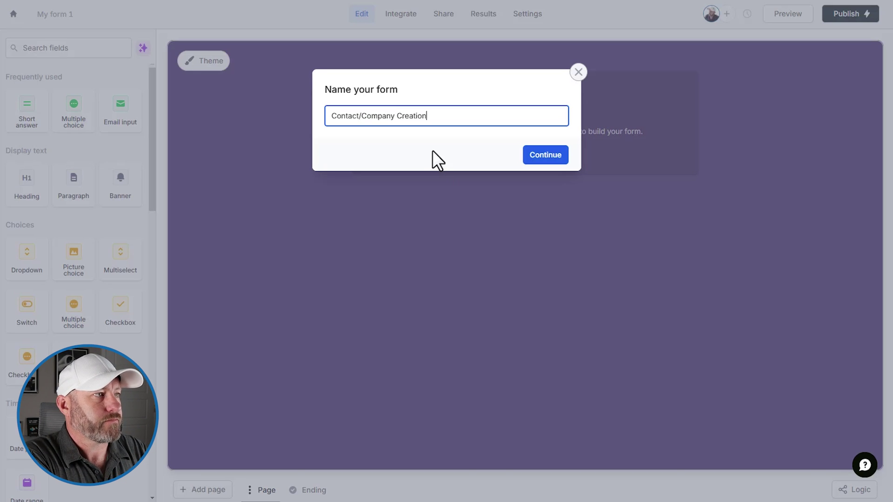
pyautogui.press('Return')
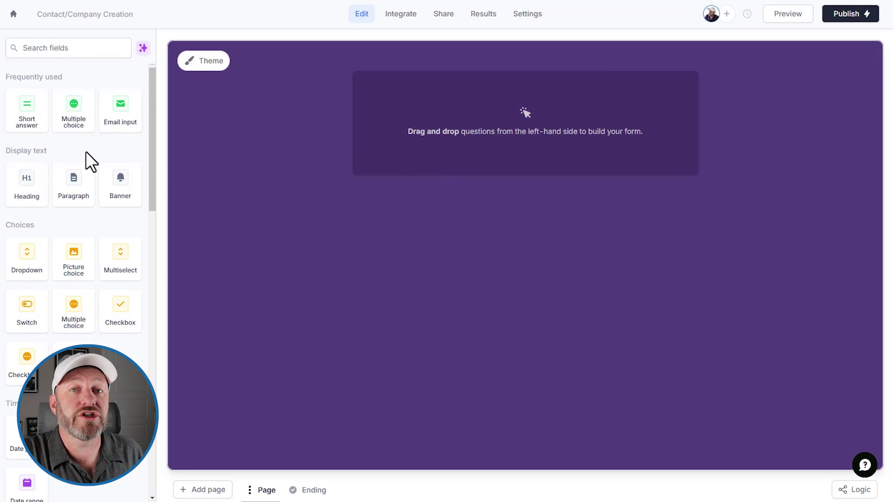
# - Link the form to Airtable, syncing to the Contacts table of the Contact Management System base
pyautogui.click(402, 17)
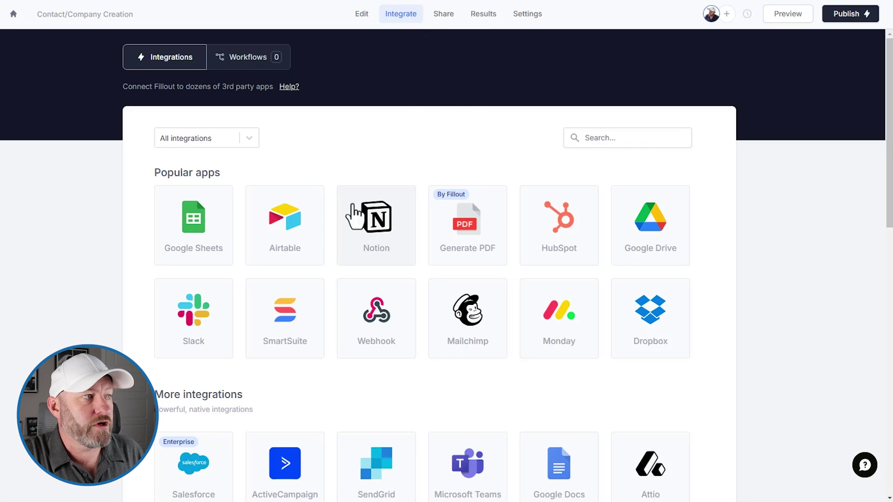
pyautogui.click(303, 235)
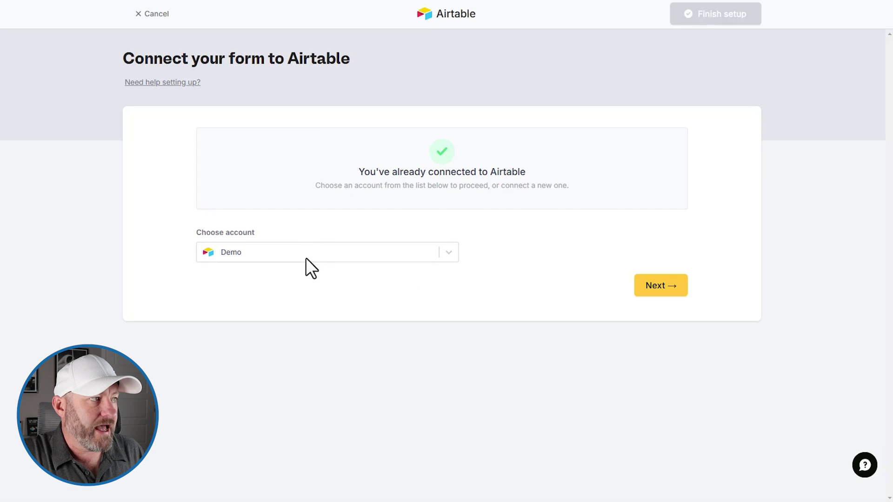
pyautogui.click(658, 285)
pyautogui.click(470, 183)
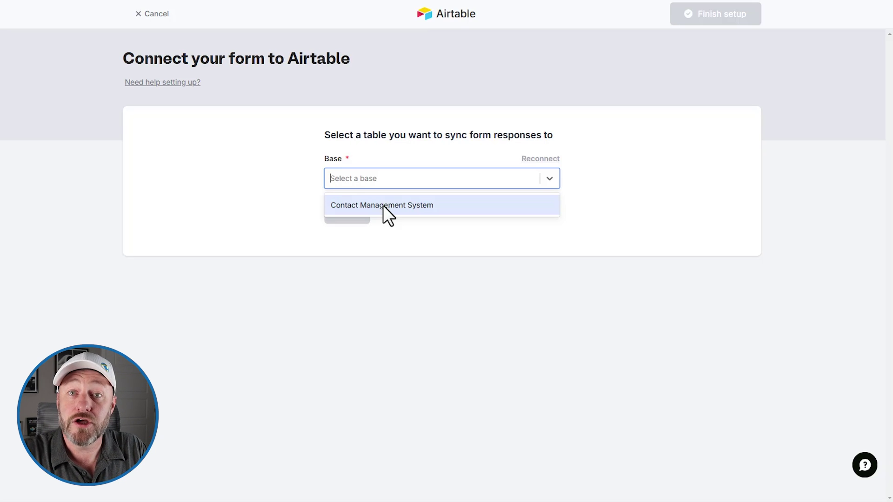
pyautogui.click(383, 206)
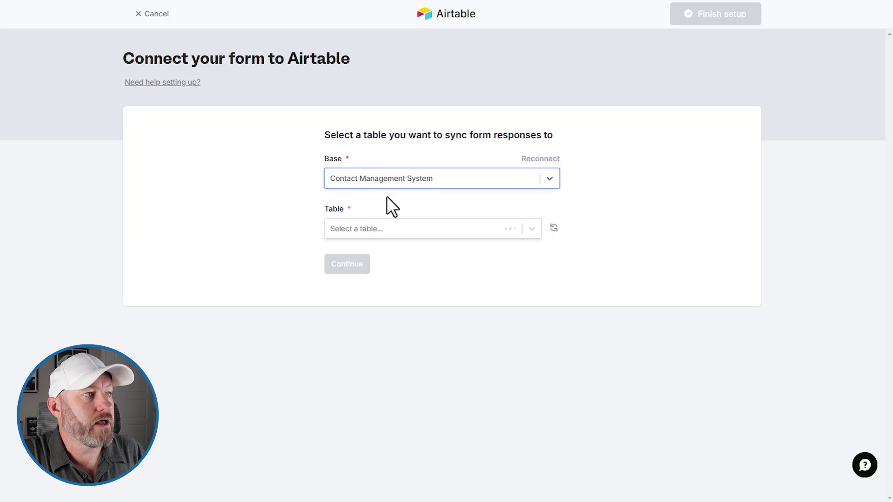
pyautogui.click(386, 236)
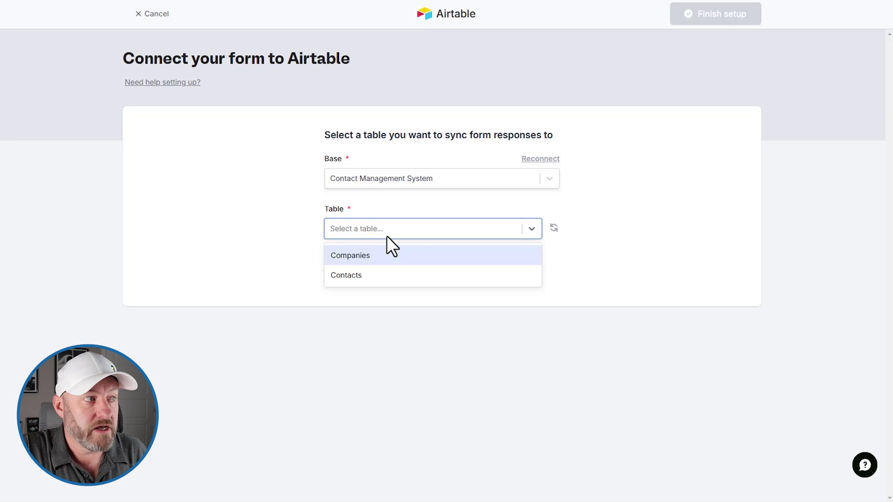
pyautogui.click(389, 279)
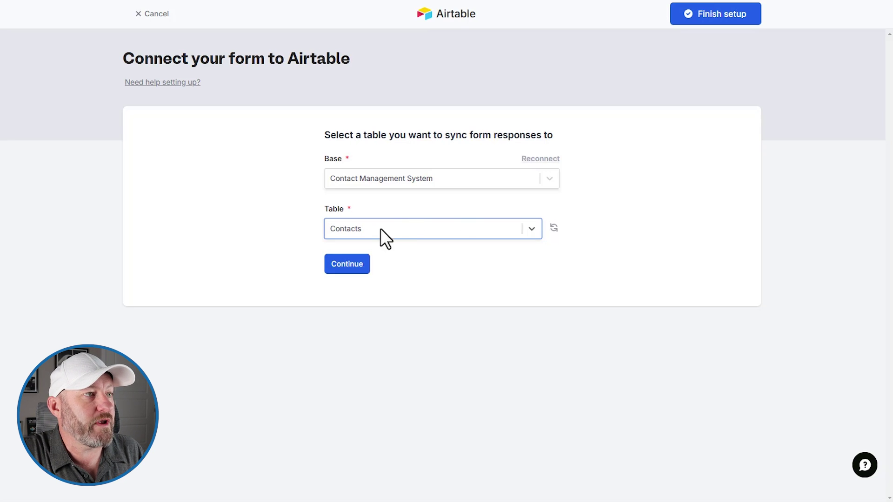
pyautogui.click(716, 19)
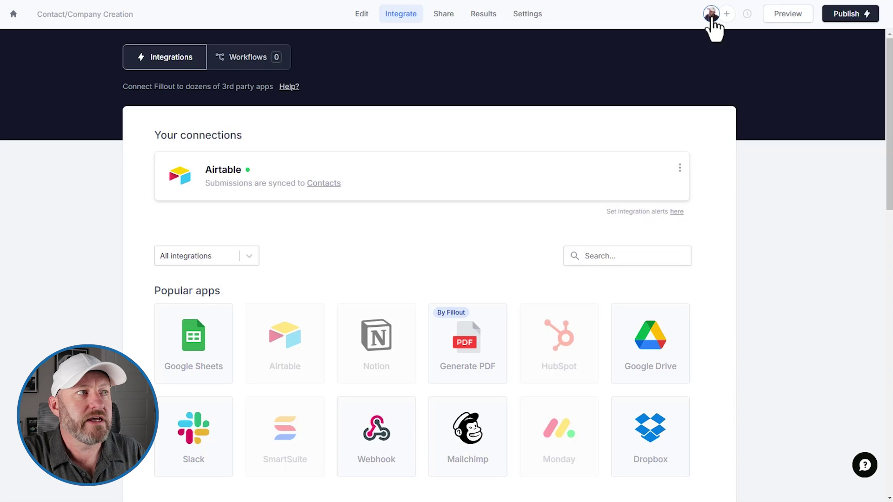
pyautogui.click(368, 18)
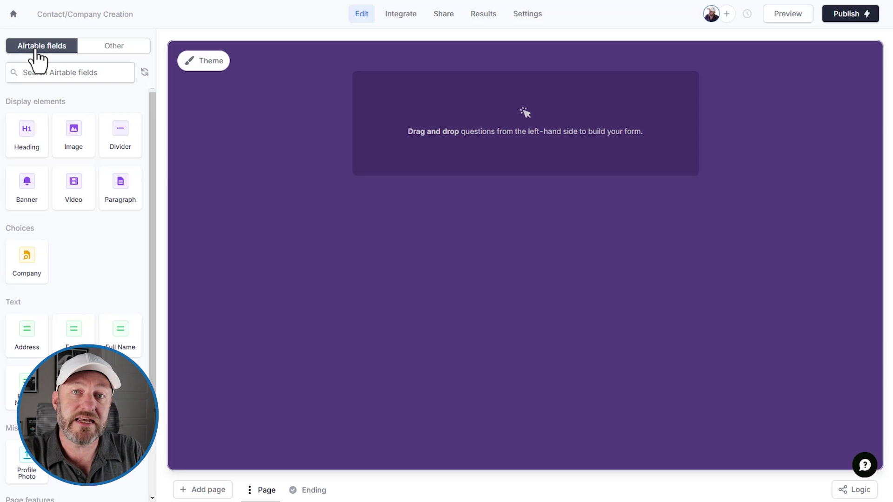
# - Add the Airtable Company record-picker field from the Choices sidebar to the form
pyautogui.click(34, 272)
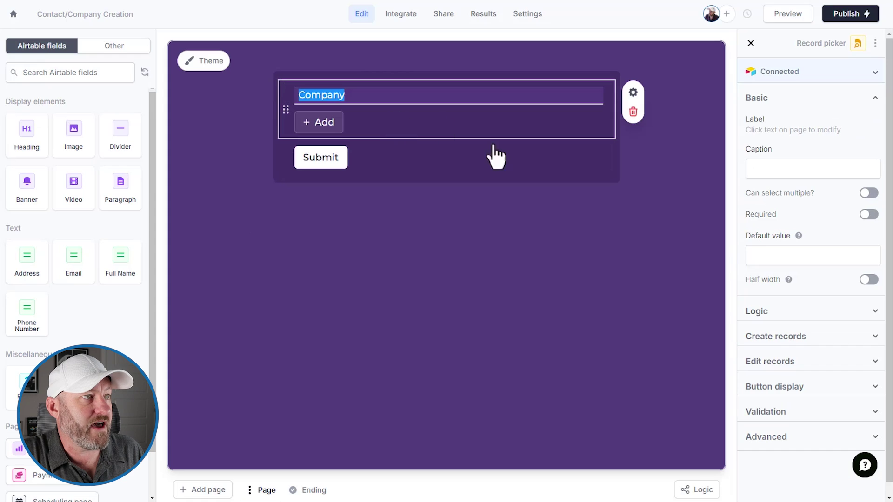
pyautogui.click(320, 124)
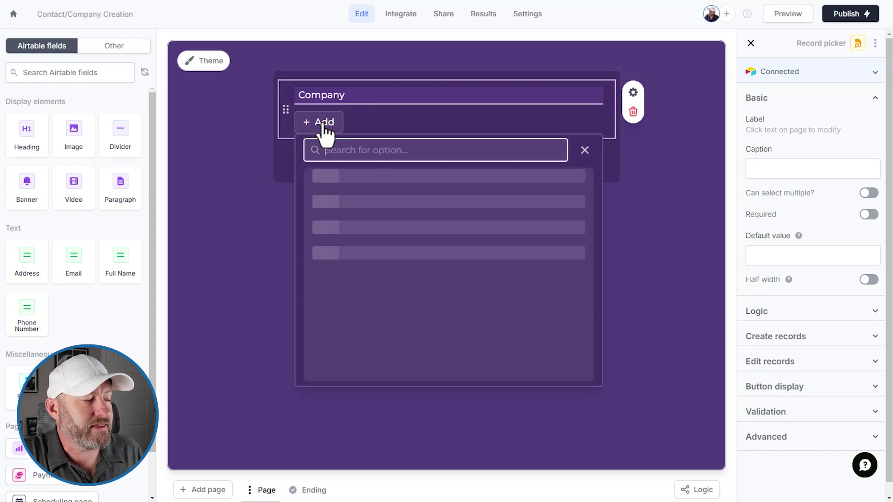
pyautogui.scroll(-7, 409, 249)
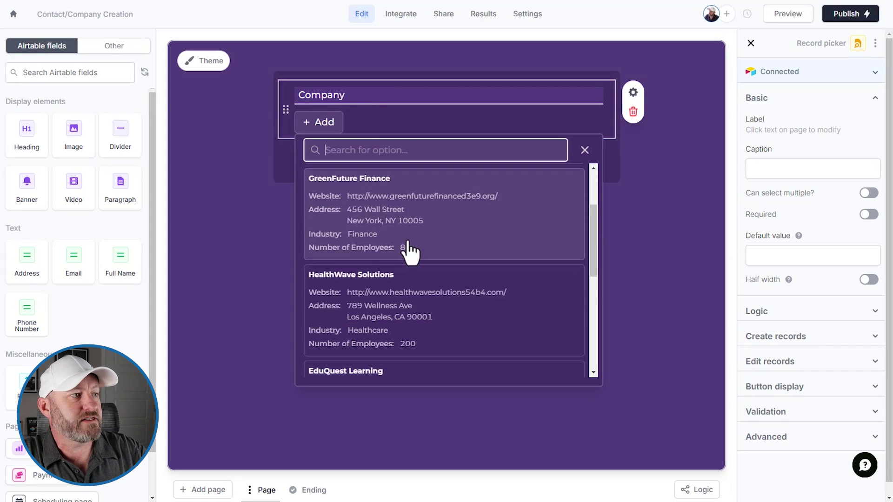
pyautogui.scroll(-1, 405, 299)
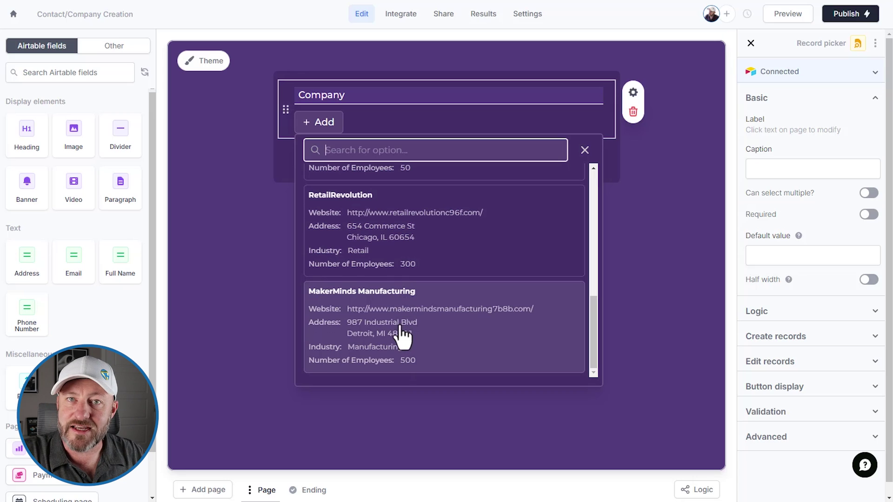
pyautogui.scroll(5, 403, 335)
pyautogui.scroll(3, 396, 331)
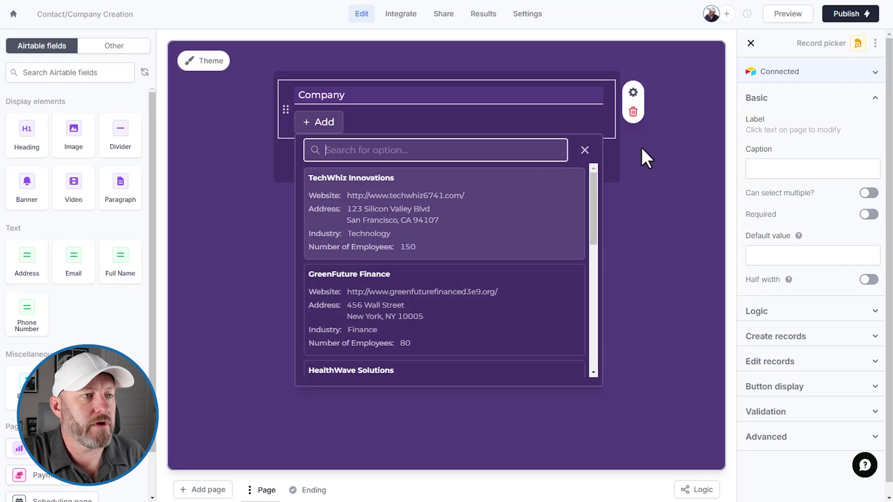
pyautogui.click(801, 340)
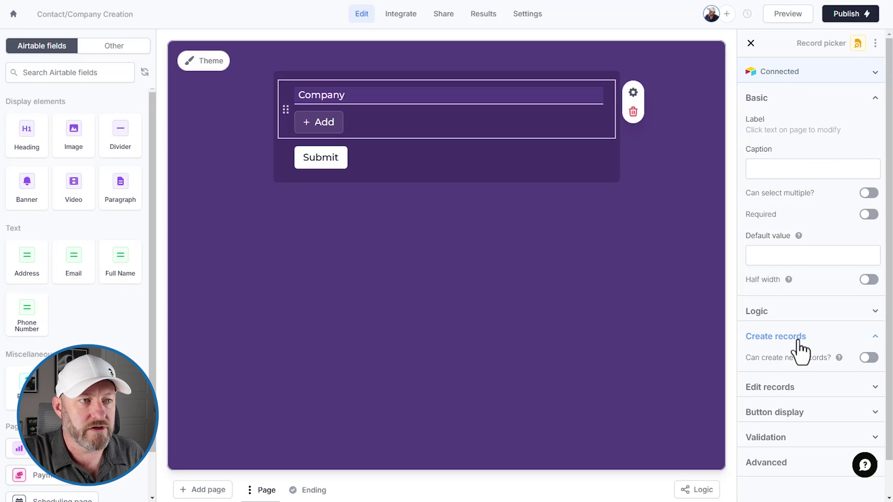
# - Turn on 'Can create new records?' for the Company field and open its record creation form
pyautogui.click(870, 359)
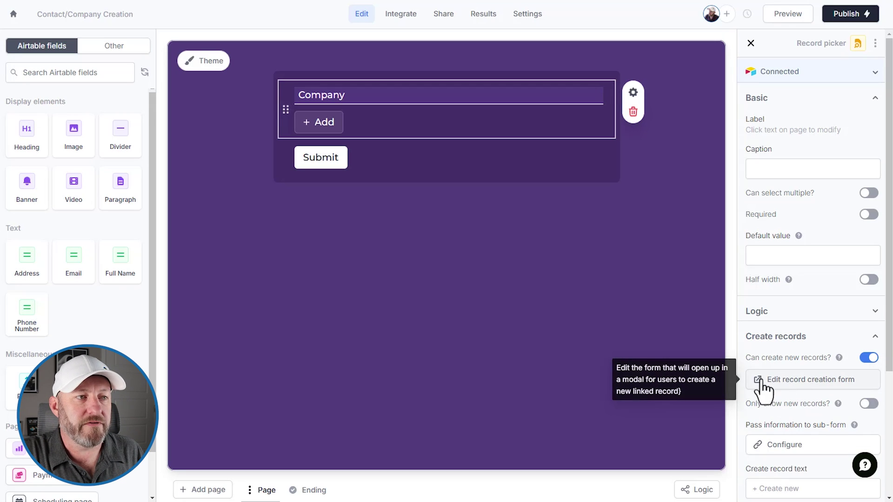
pyautogui.scroll(-2, 764, 390)
pyautogui.scroll(-1, 765, 391)
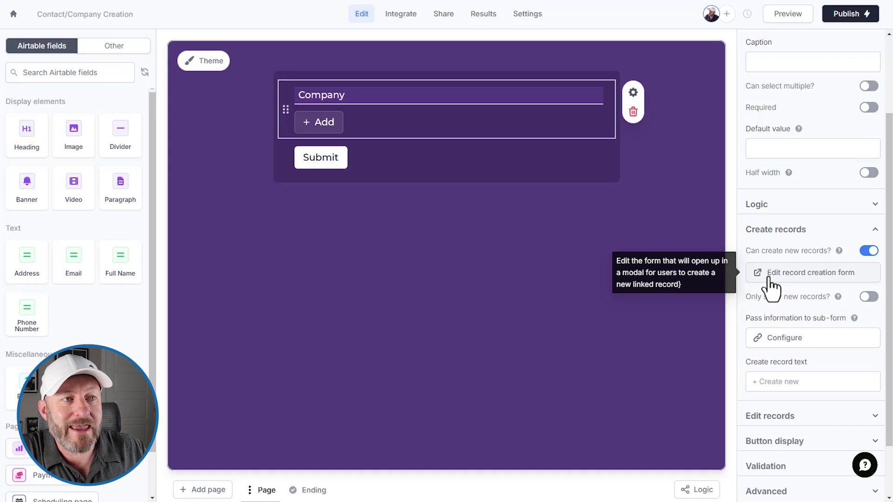
pyautogui.click(770, 278)
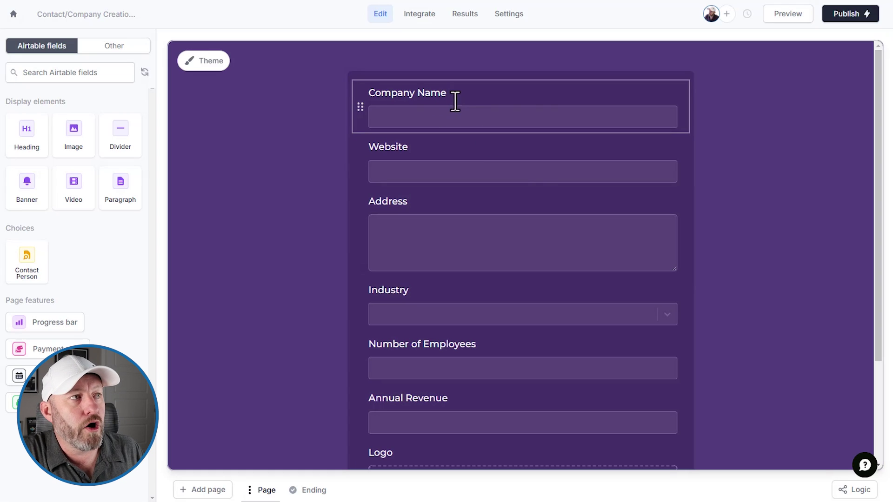
# - Delete the Number of Employees, Annual Revenue and Address fields from the new-company form
pyautogui.scroll(-3, 552, 112)
pyautogui.scroll(3, 522, 287)
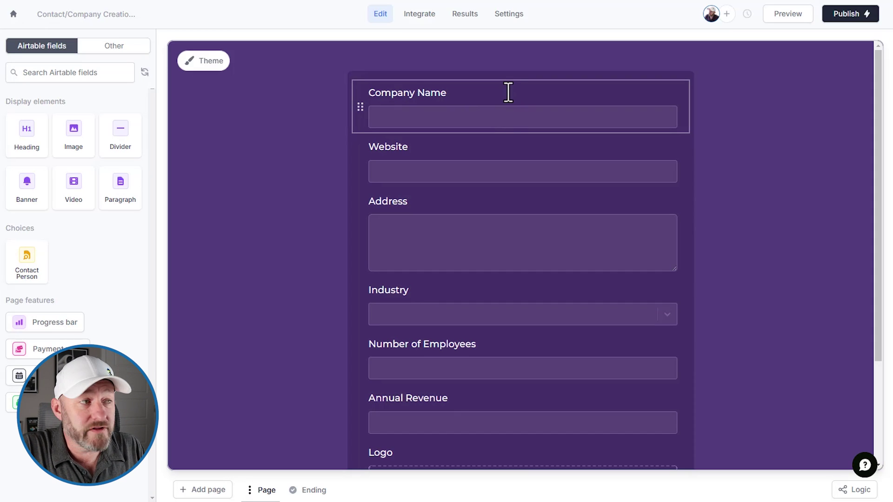
pyautogui.scroll(-3, 506, 124)
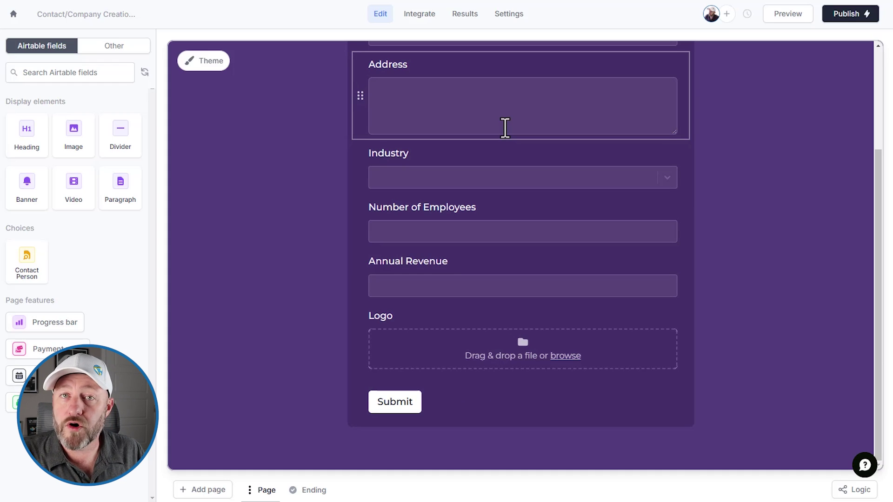
pyautogui.click(524, 211)
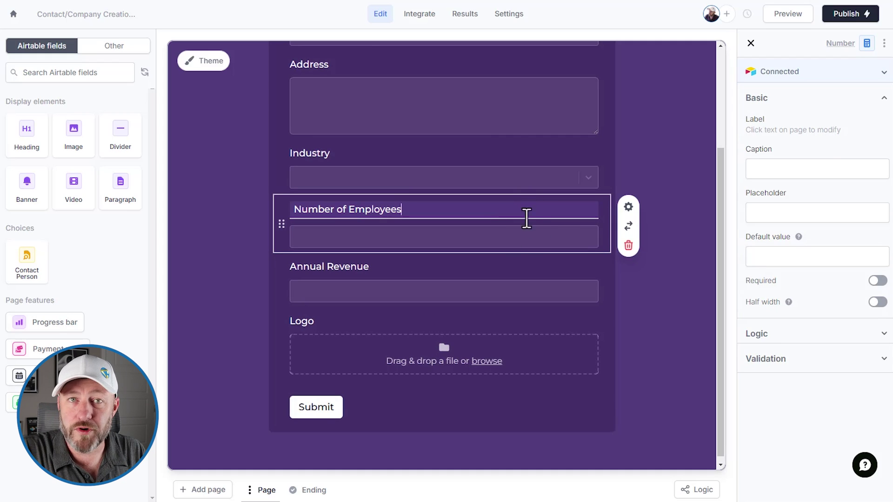
pyautogui.click(628, 246)
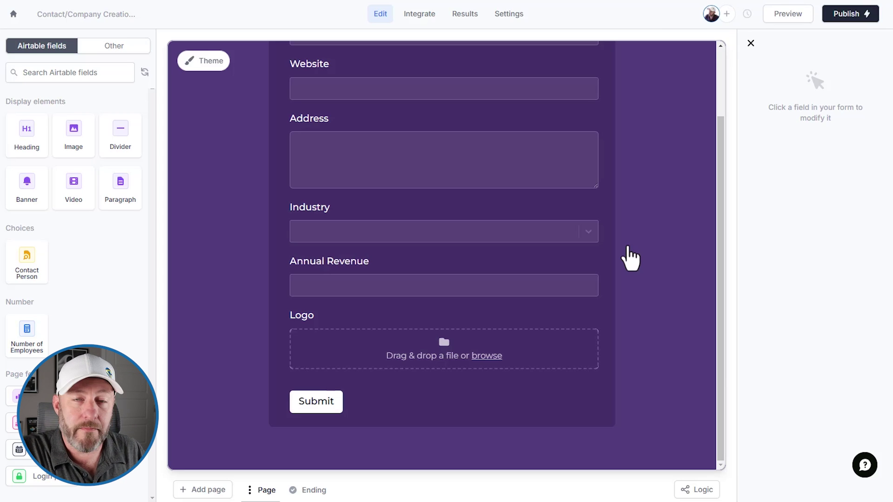
pyautogui.click(488, 279)
pyautogui.click(629, 294)
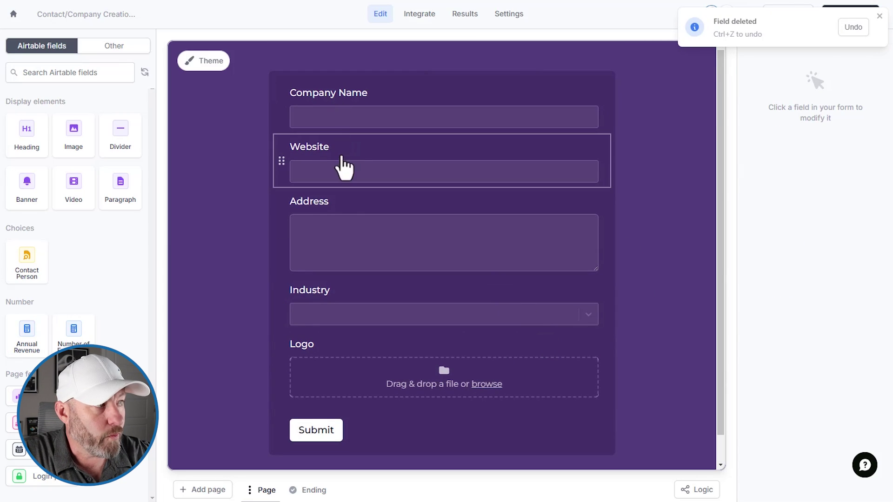
pyautogui.click(369, 221)
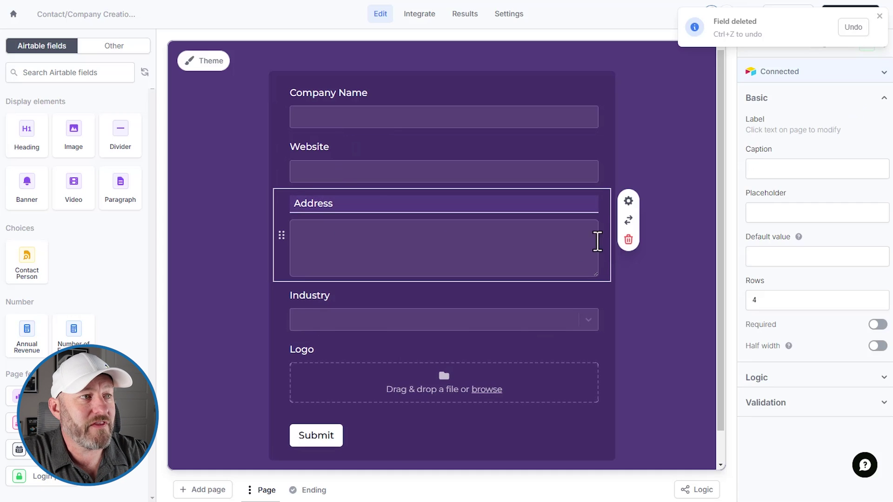
pyautogui.click(627, 240)
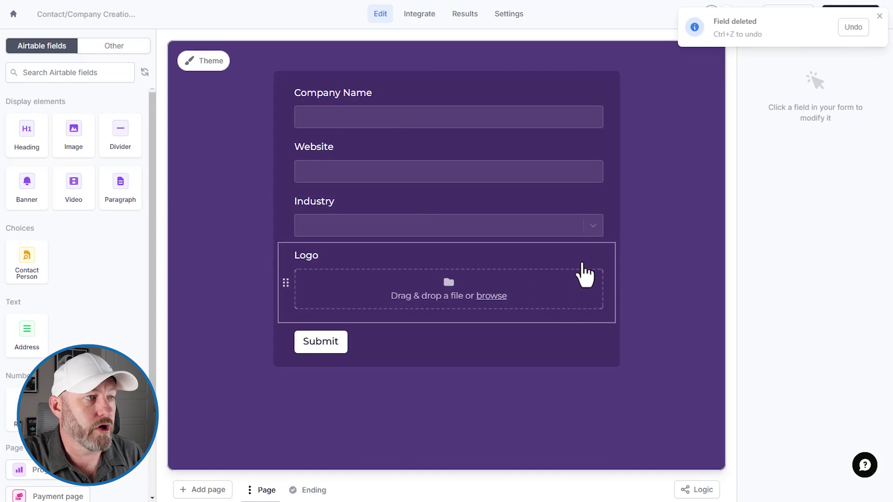
pyautogui.click(545, 222)
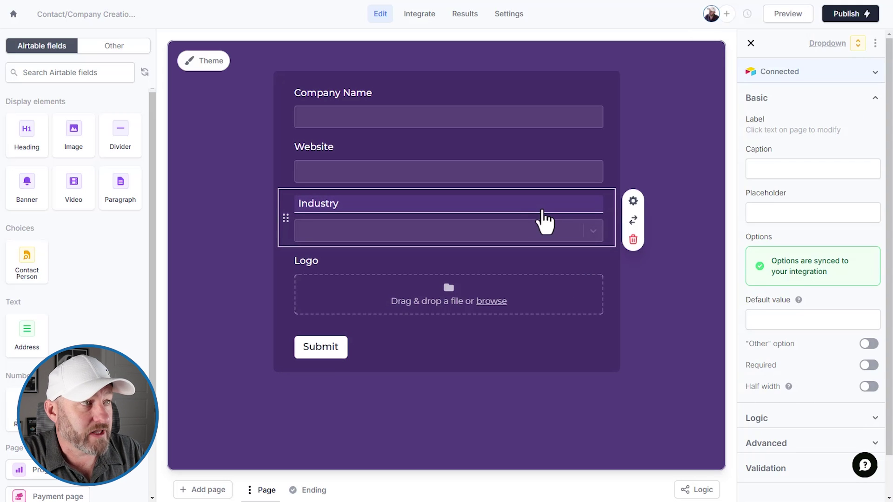
# - Mark the Industry, Website and Company Name questions as required
pyautogui.click(869, 365)
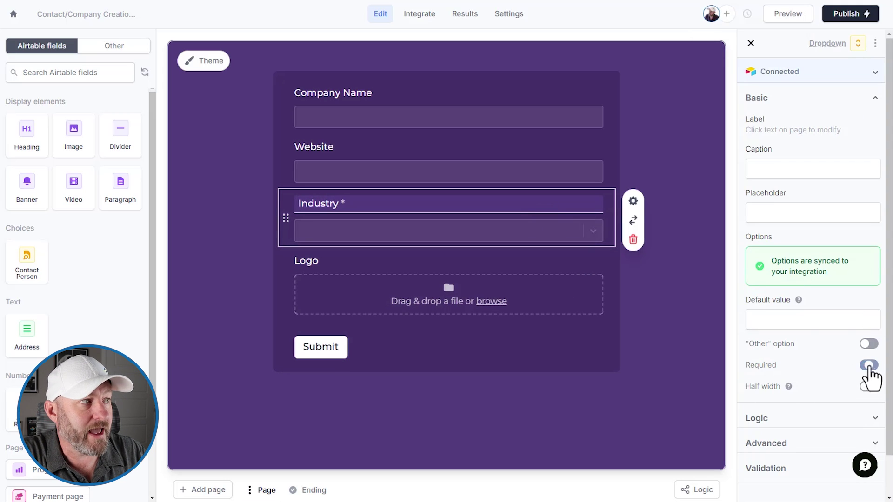
pyautogui.click(535, 149)
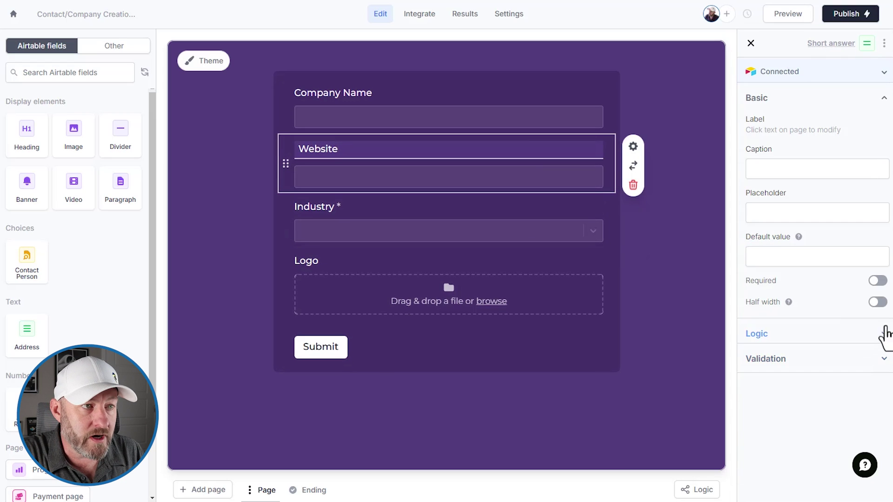
pyautogui.click(877, 281)
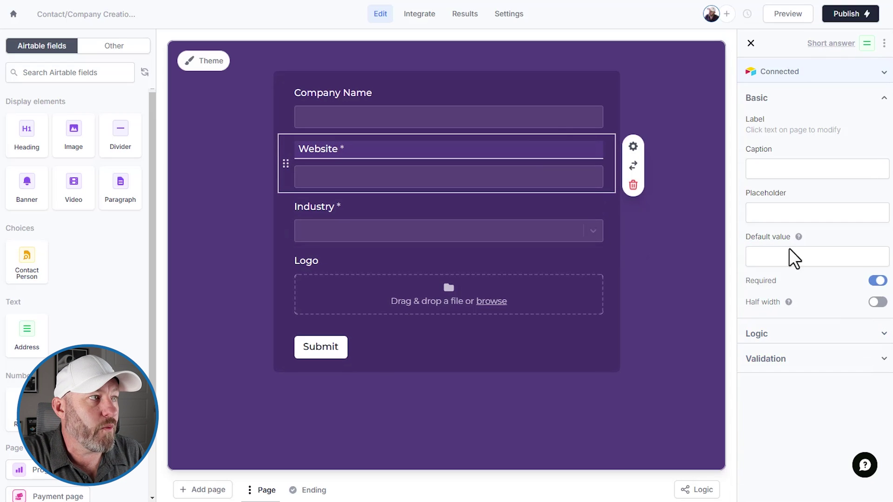
pyautogui.click(532, 107)
pyautogui.click(877, 281)
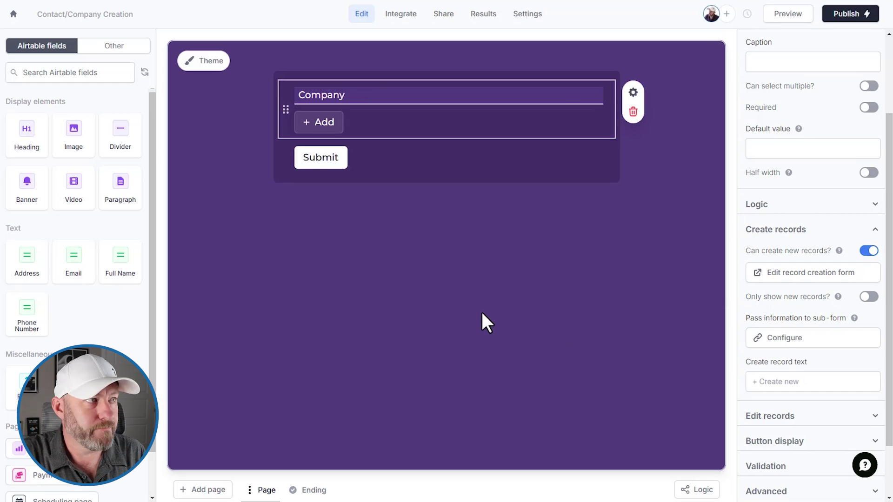
pyautogui.click(329, 123)
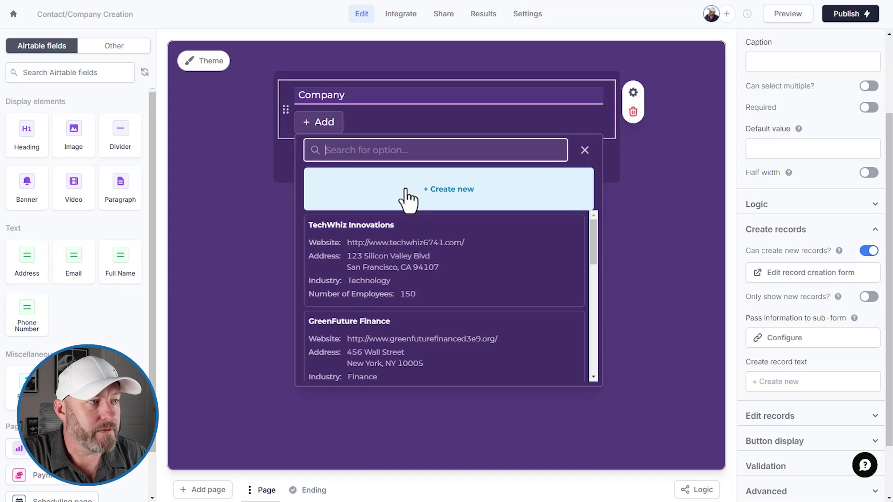
pyautogui.scroll(-5, 409, 277)
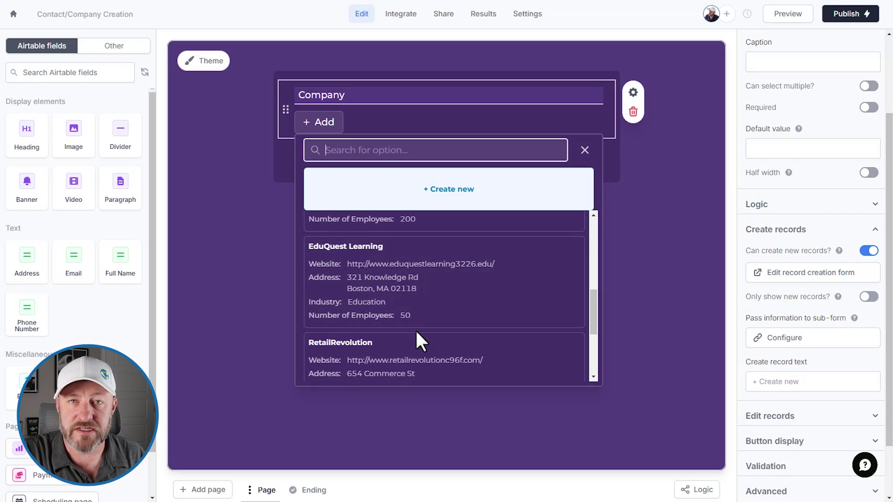
pyautogui.scroll(5, 415, 328)
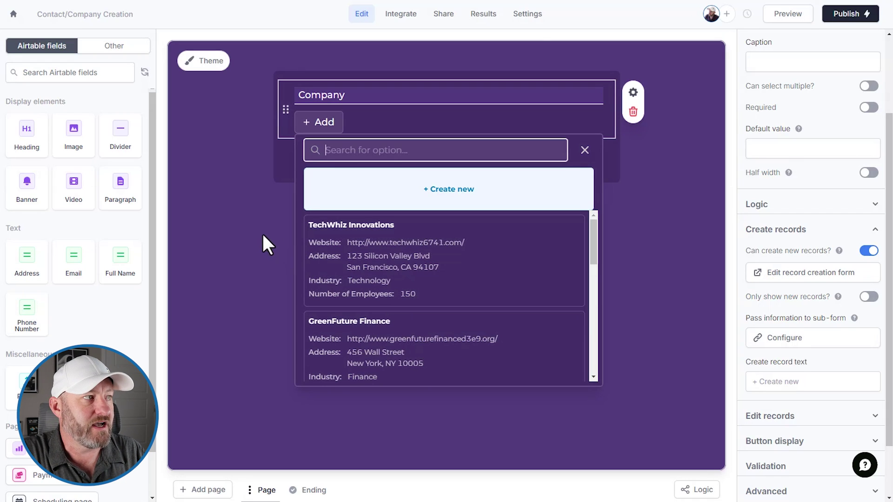
pyautogui.click(259, 227)
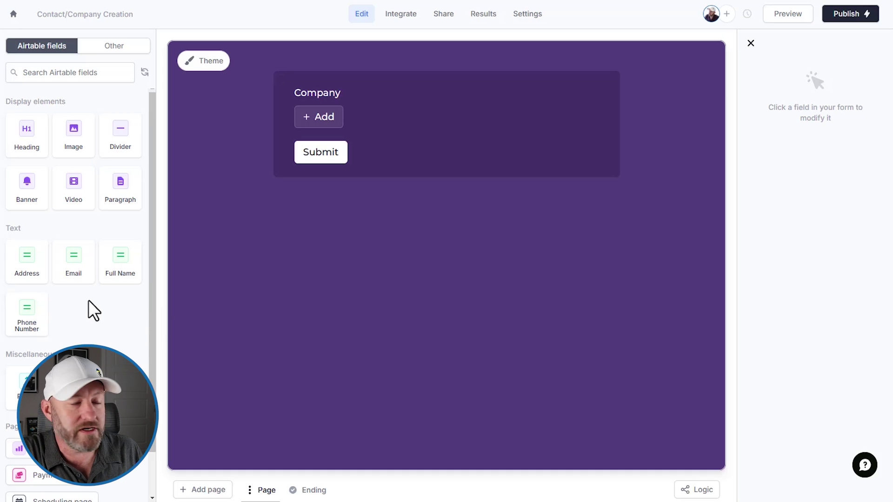
# - Add Full Name, Email and Phone Number fields from the Airtable sidebar below Company
pyautogui.click(124, 270)
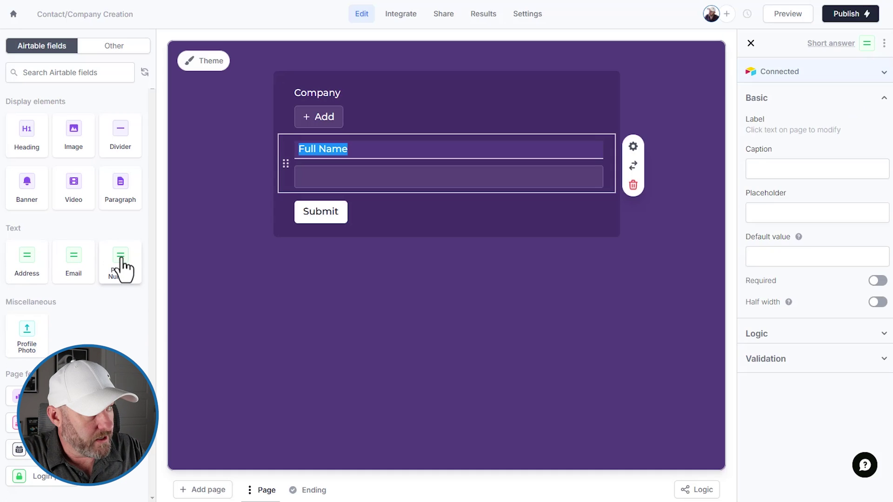
pyautogui.click(80, 275)
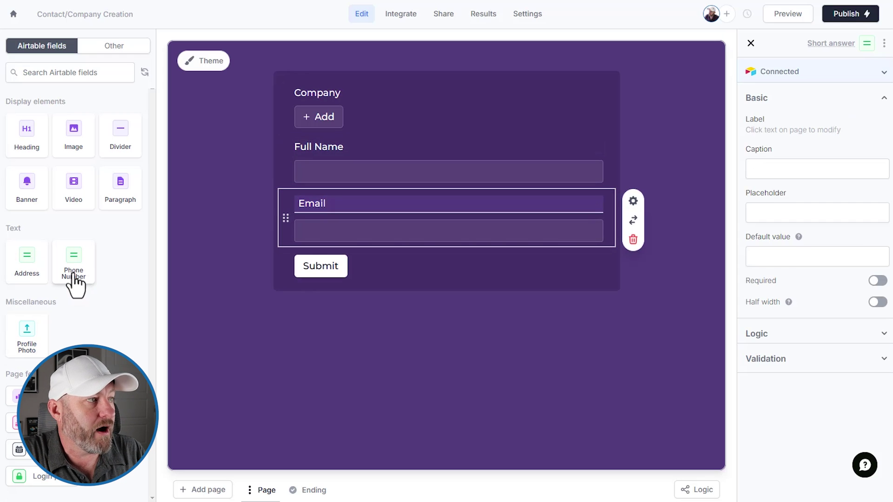
pyautogui.click(74, 277)
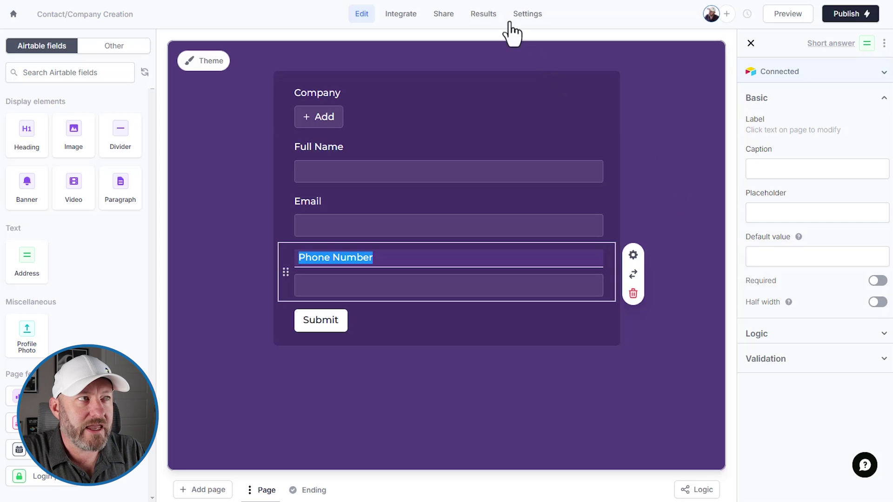
# - Review the Airtable connection's field mappings on the Integrate page
pyautogui.click(408, 27)
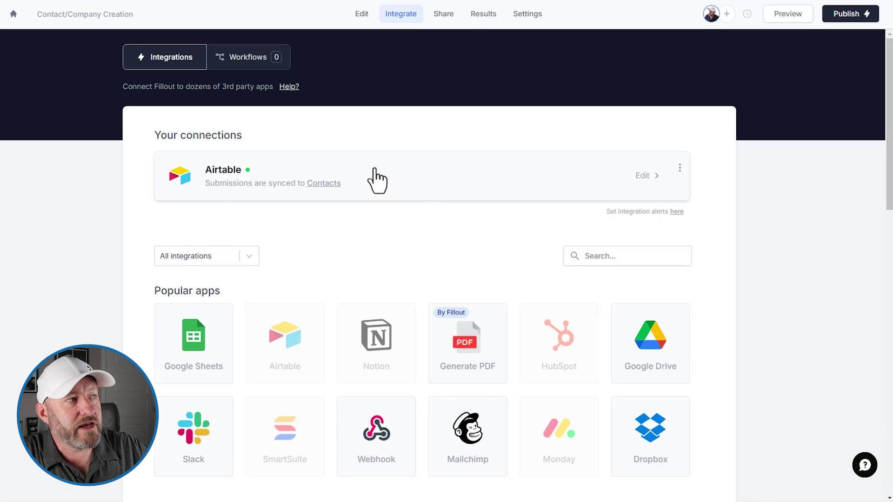
pyautogui.click(378, 180)
pyautogui.scroll(-3, 391, 172)
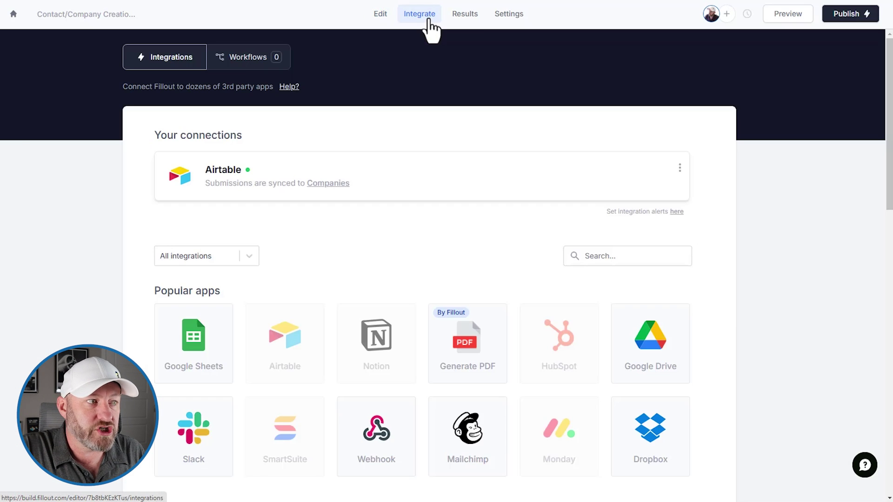
# - Check the company form's Airtable field mappings and cancel without changes
pyautogui.click(375, 176)
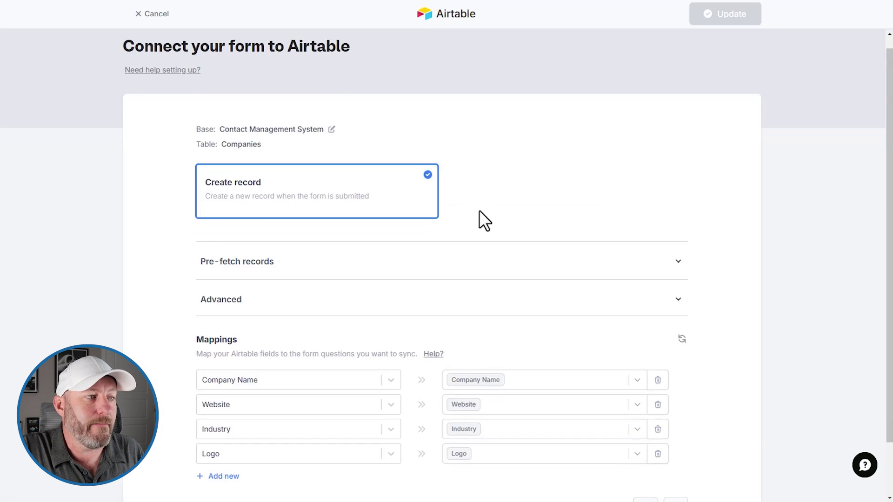
pyautogui.scroll(-2, 447, 261)
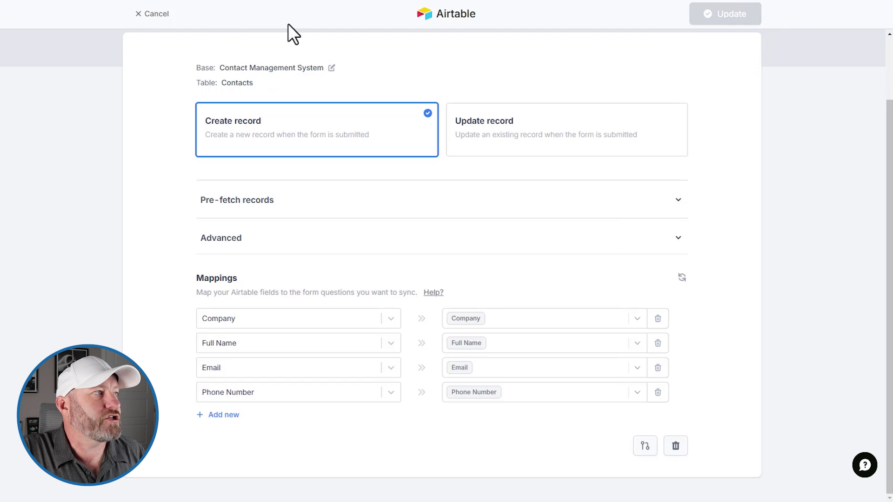
pyautogui.click(145, 14)
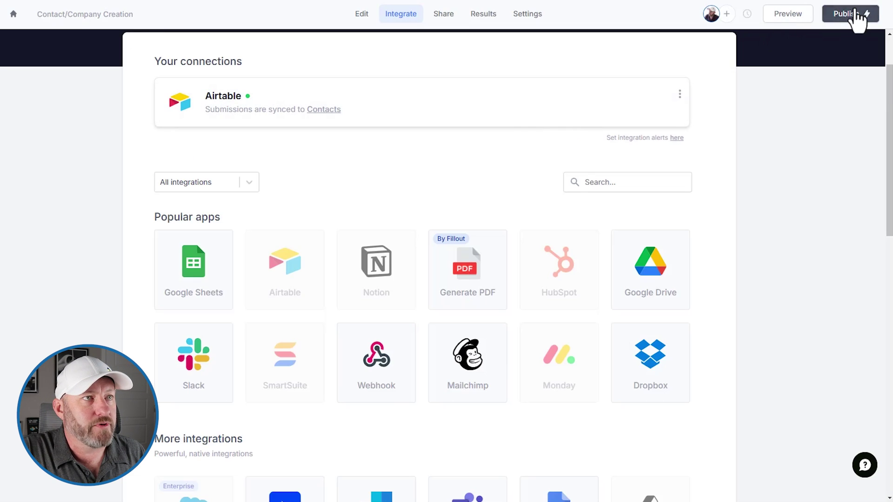
pyautogui.click(365, 16)
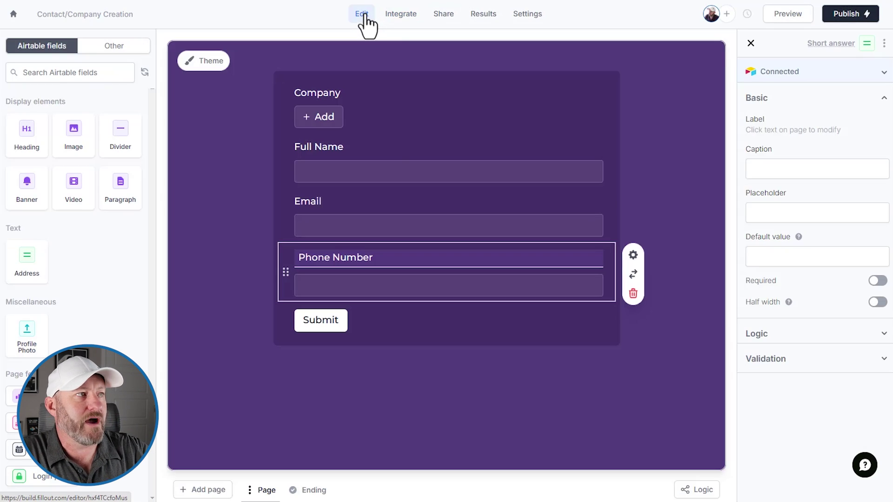
# - Publish the contact form and its company sub-form, then close the share panel
pyautogui.click(849, 15)
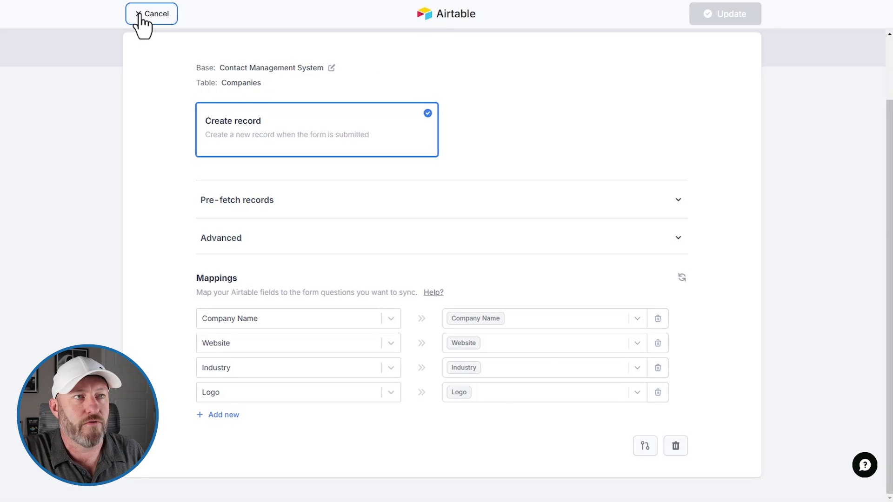
pyautogui.click(151, 14)
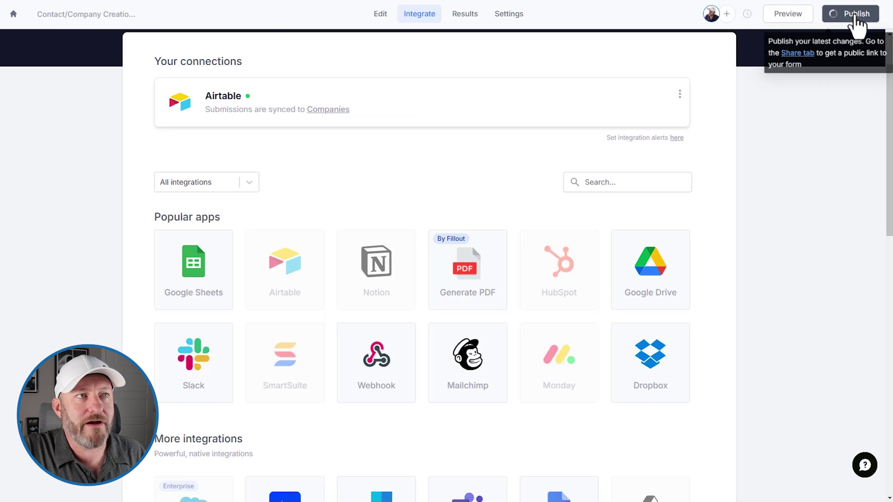
pyautogui.click(855, 15)
pyautogui.click(680, 63)
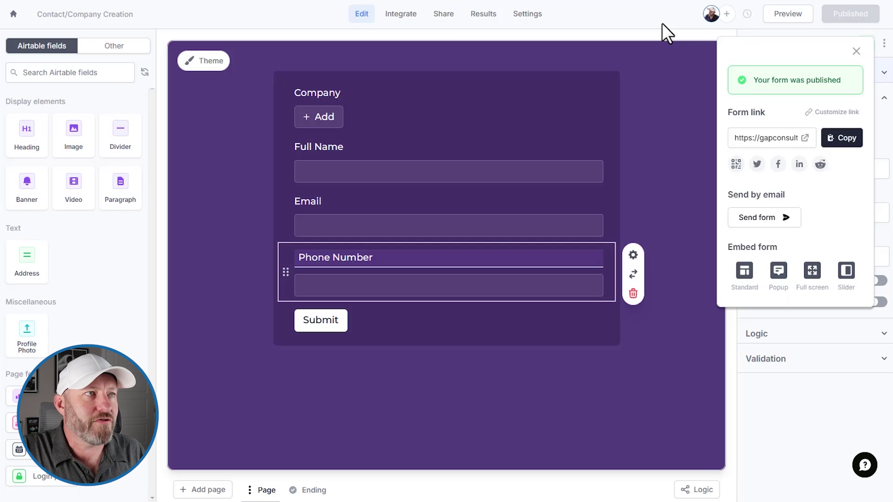
pyautogui.click(663, 23)
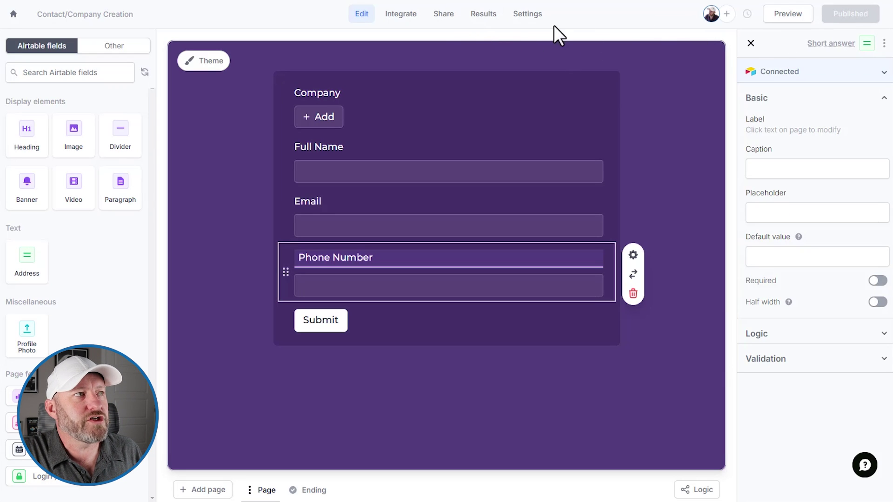
# - Copy the published contact form's public link from its Share options
pyautogui.click(448, 16)
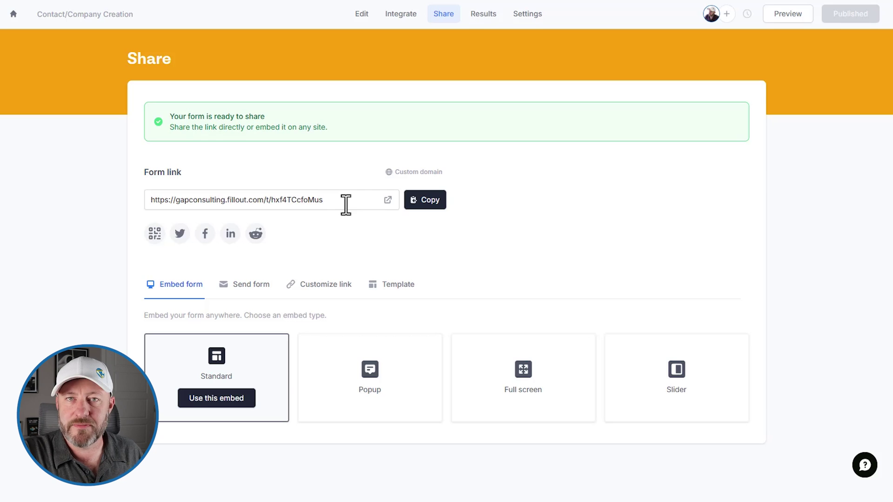
pyautogui.click(426, 200)
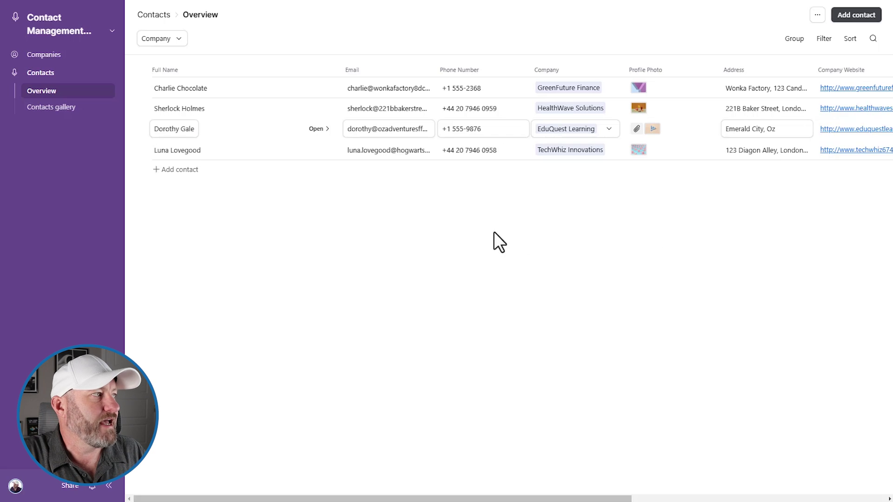
# - Add a new button beside Add contact that links to the pasted Fillout form URL
pyautogui.click(67, 28)
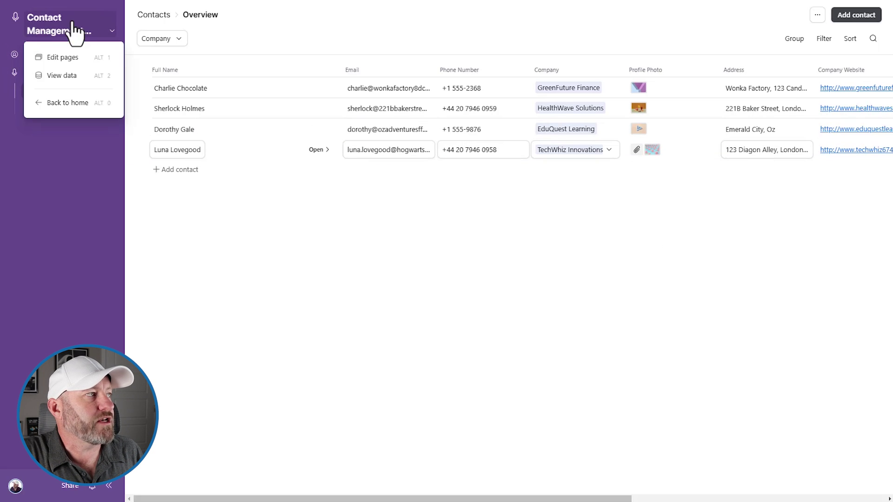
pyautogui.click(70, 59)
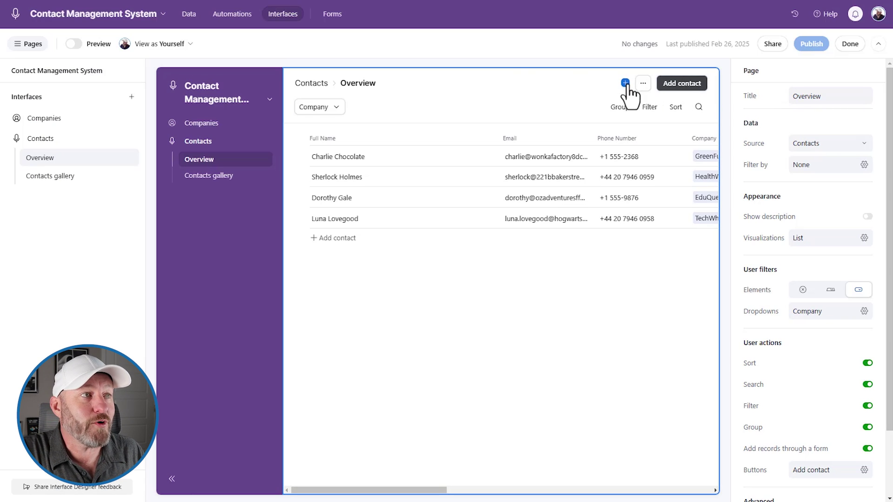
pyautogui.click(625, 83)
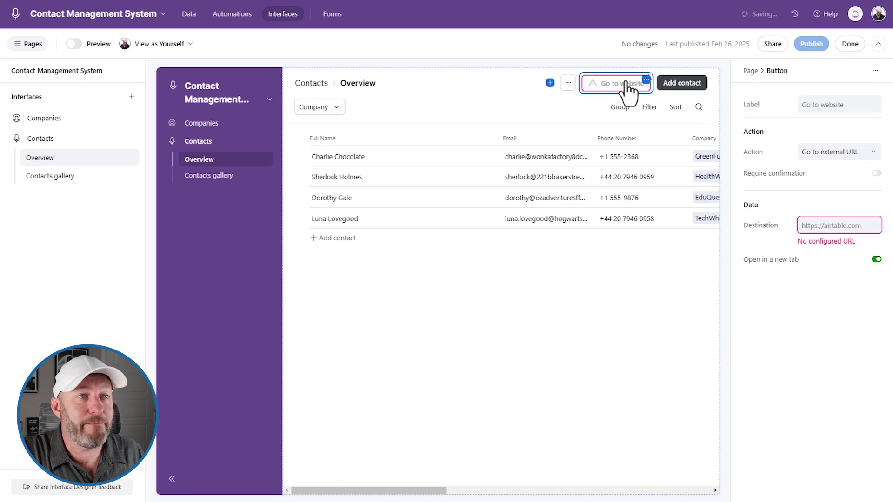
pyautogui.click(838, 226)
pyautogui.hotkey('ctrl', 'v')
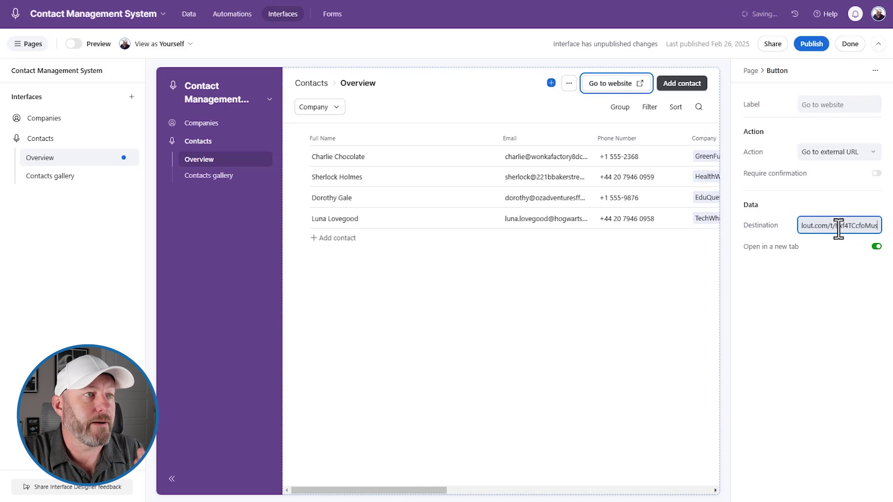
# - Label the new button 'Add Contact' and publish the Contacts interface
pyautogui.click(823, 99)
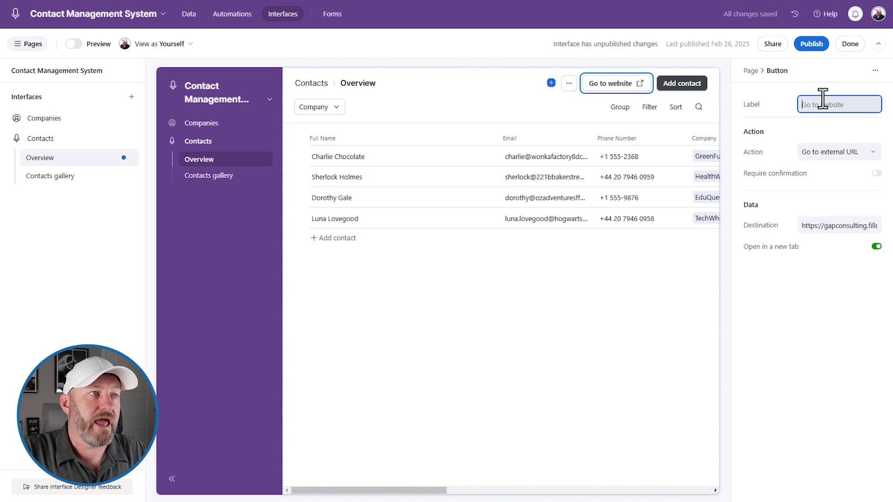
pyautogui.write('Add Contact')
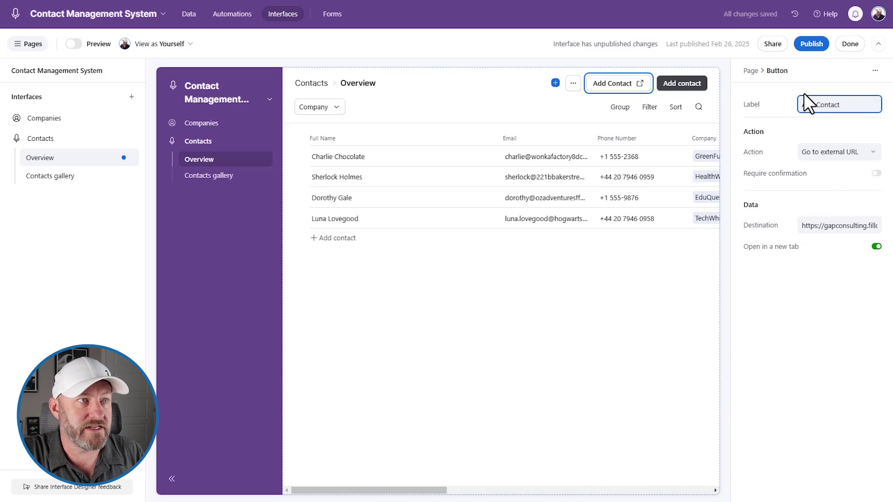
pyautogui.click(626, 91)
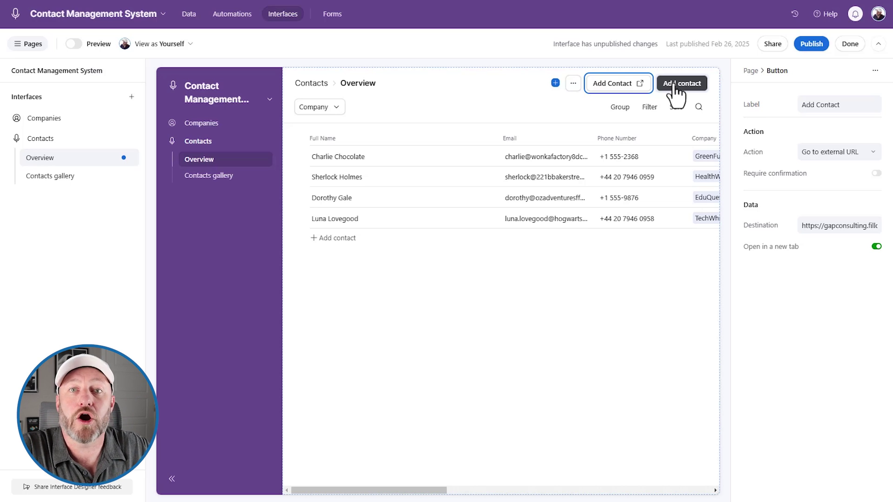
pyautogui.click(813, 45)
pyautogui.click(552, 331)
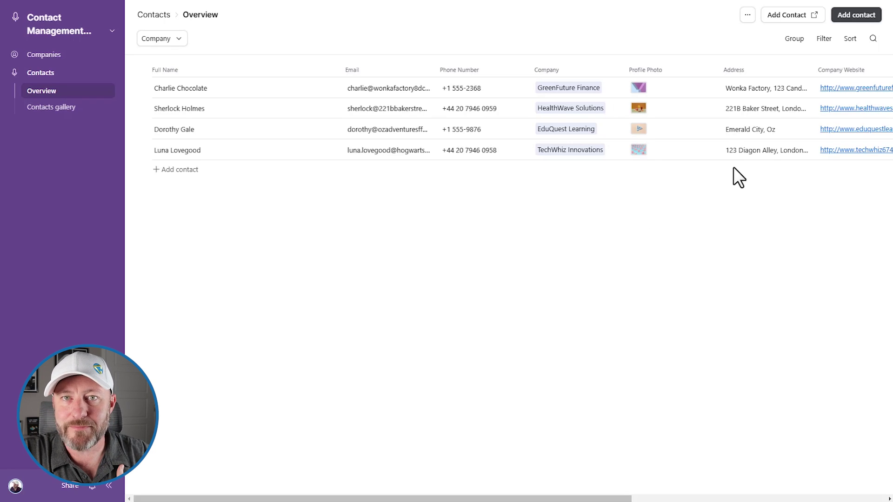
# - Preview the built-in Add company form on Companies, then the built-in Add contact form on Contacts
pyautogui.click(52, 56)
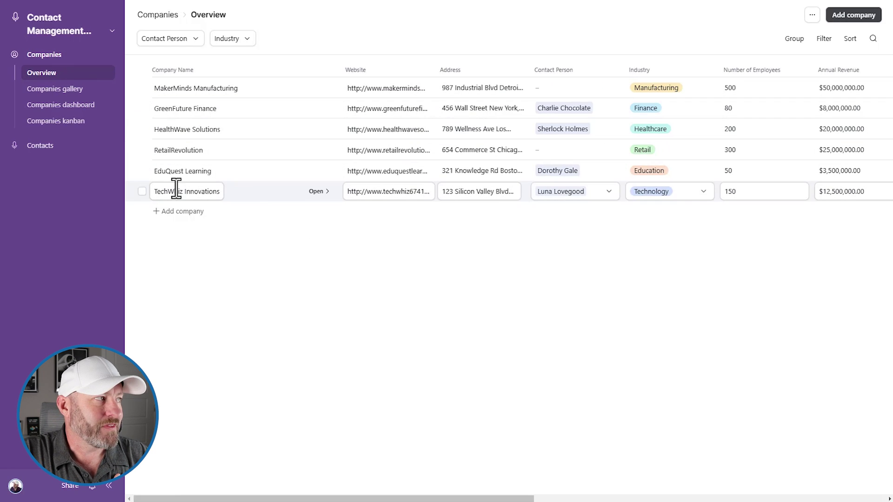
pyautogui.click(860, 18)
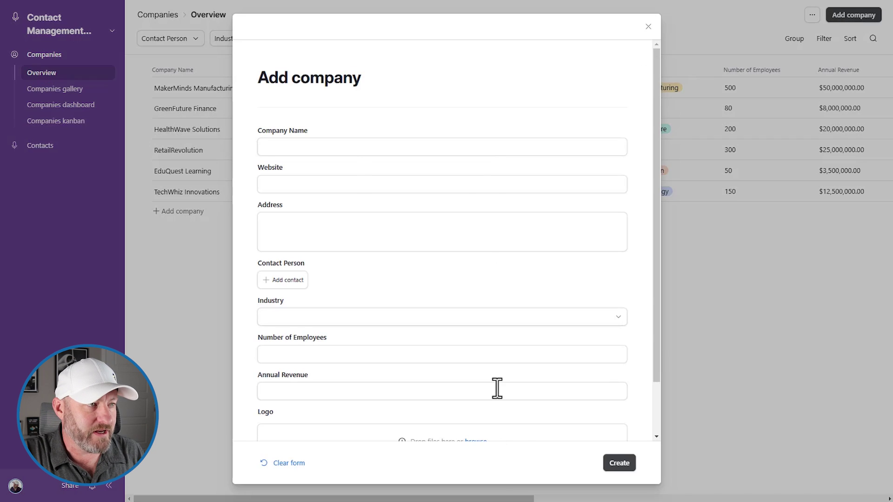
pyautogui.click(48, 194)
pyautogui.click(39, 153)
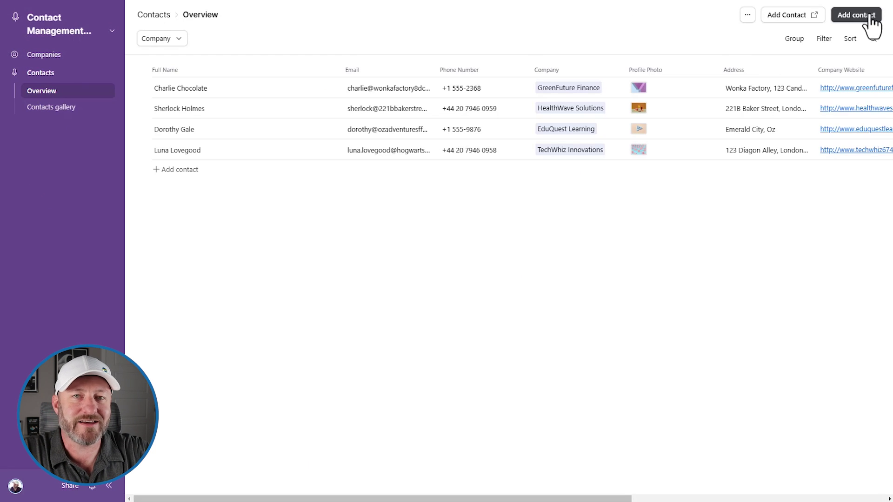
pyautogui.click(871, 18)
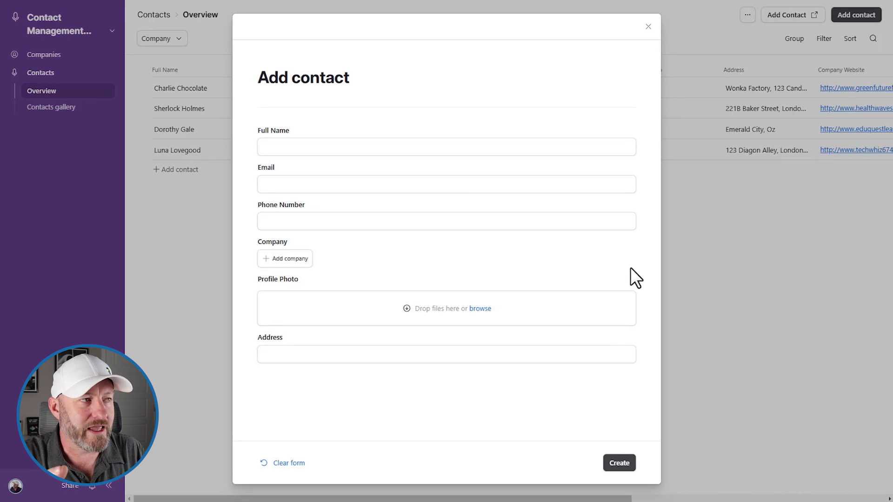
pyautogui.click(697, 262)
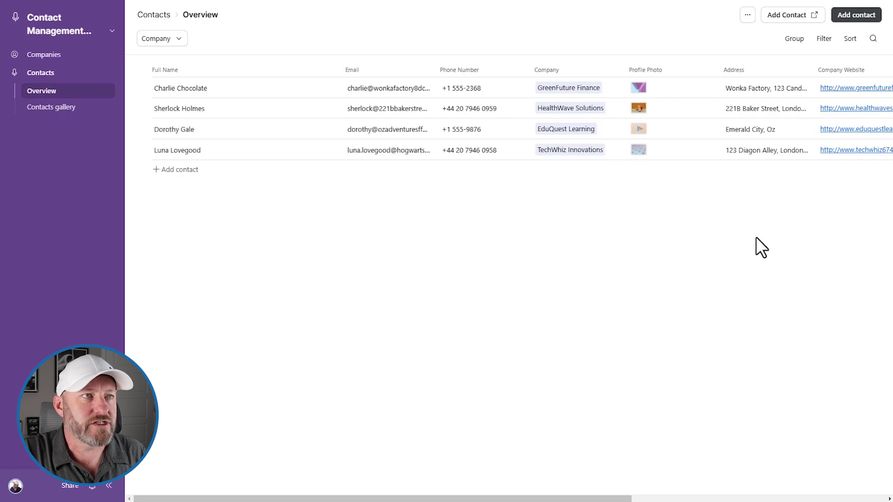
# - In the external contact form, search 'gap' under Company and choose to create a new company
pyautogui.click(786, 19)
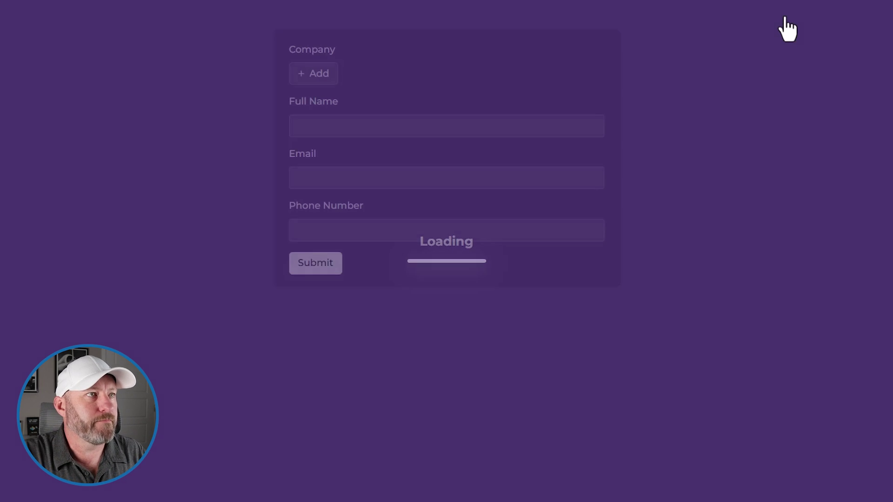
pyautogui.click(318, 75)
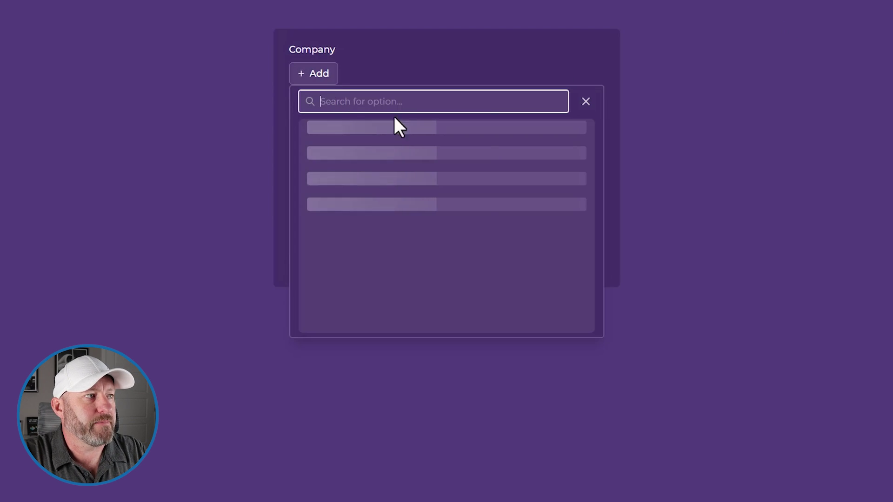
pyautogui.write('gap')
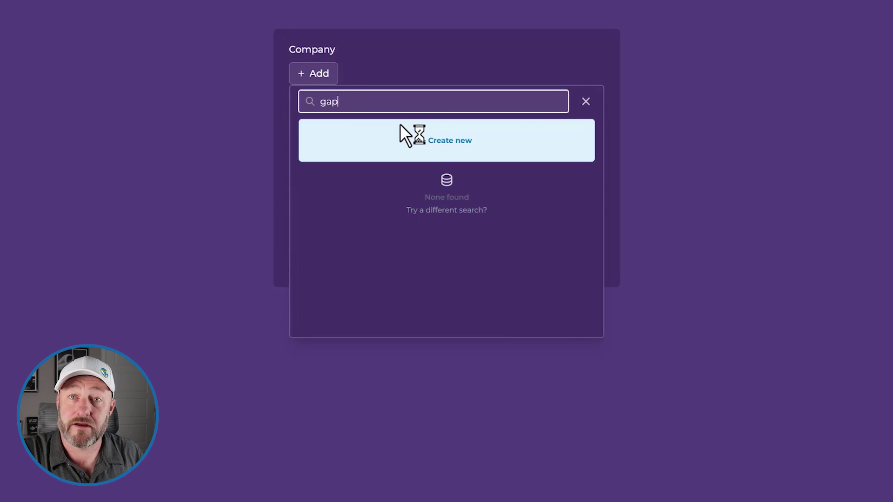
pyautogui.click(403, 148)
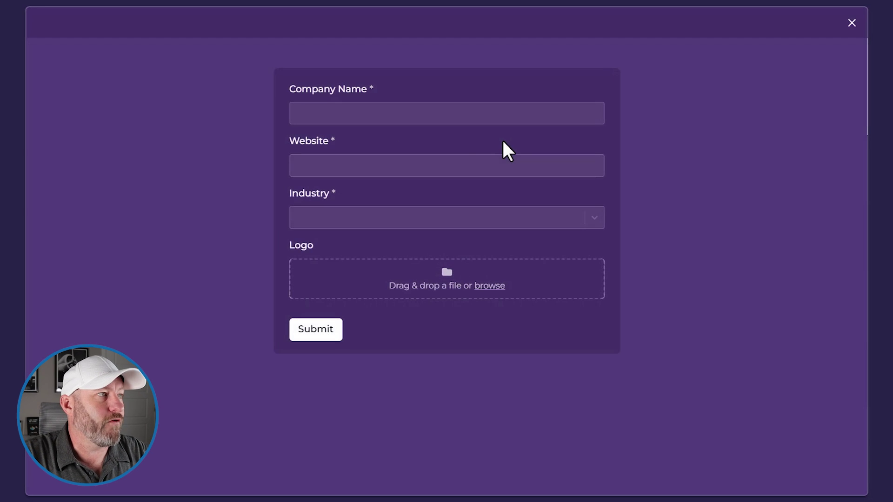
pyautogui.click(429, 118)
pyautogui.write('GAP Consulting')
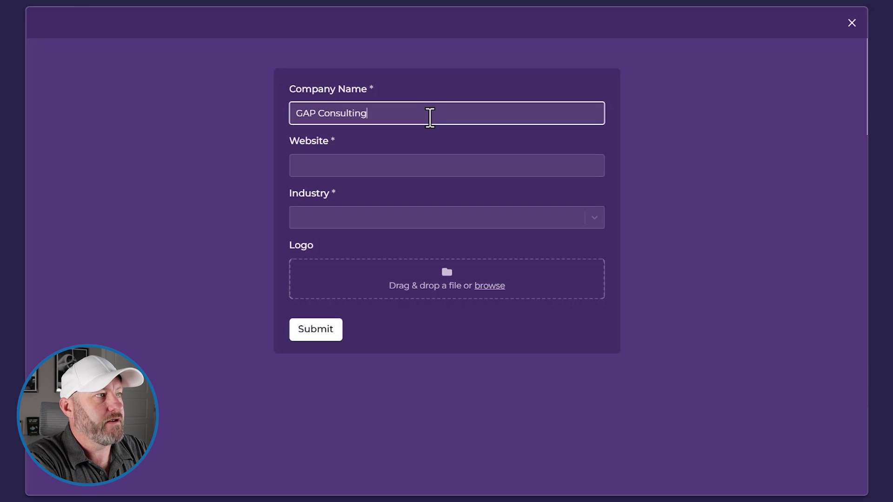
pyautogui.press('Tab')
pyautogui.write('https://gapconsulting.io')
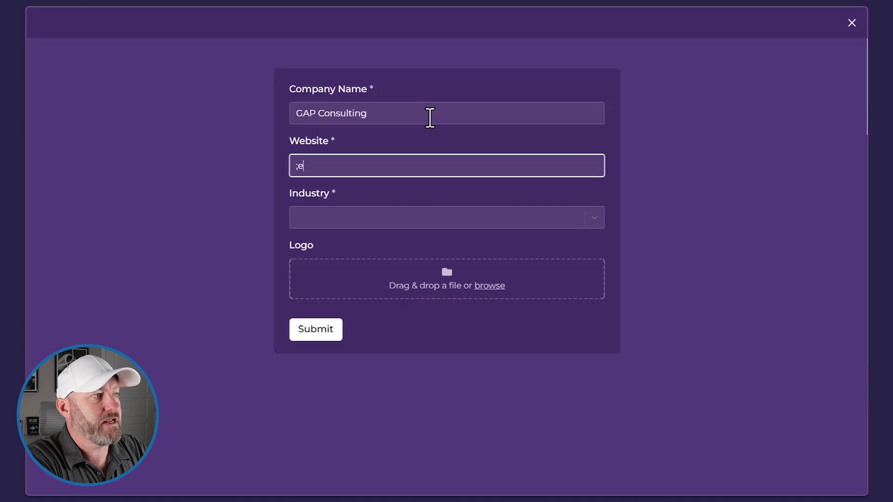
pyautogui.press('Tab')
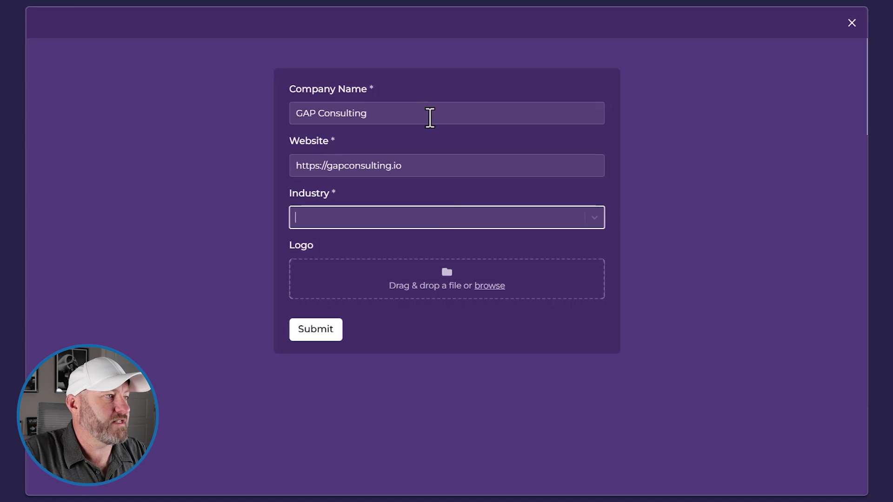
pyautogui.click(437, 217)
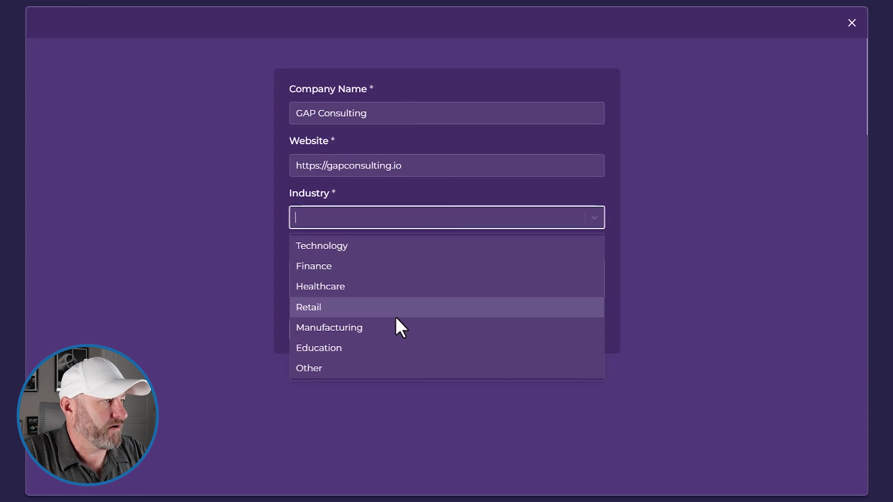
pyautogui.click(366, 247)
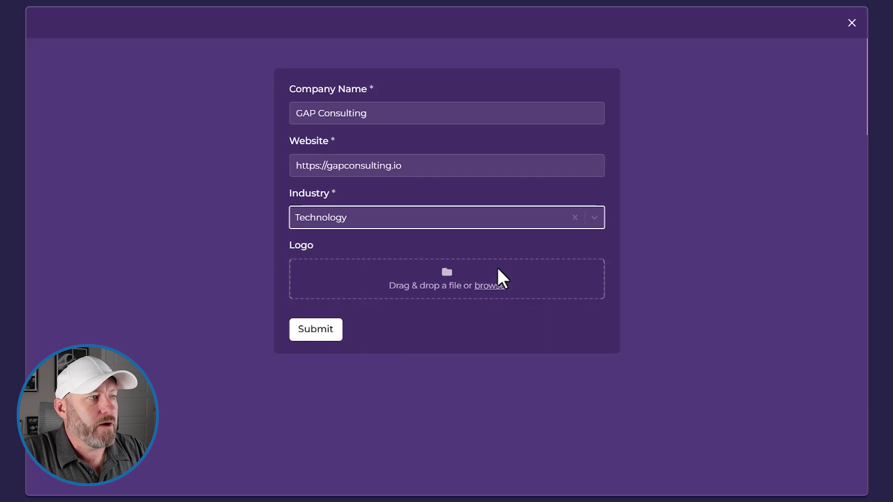
pyautogui.click(336, 329)
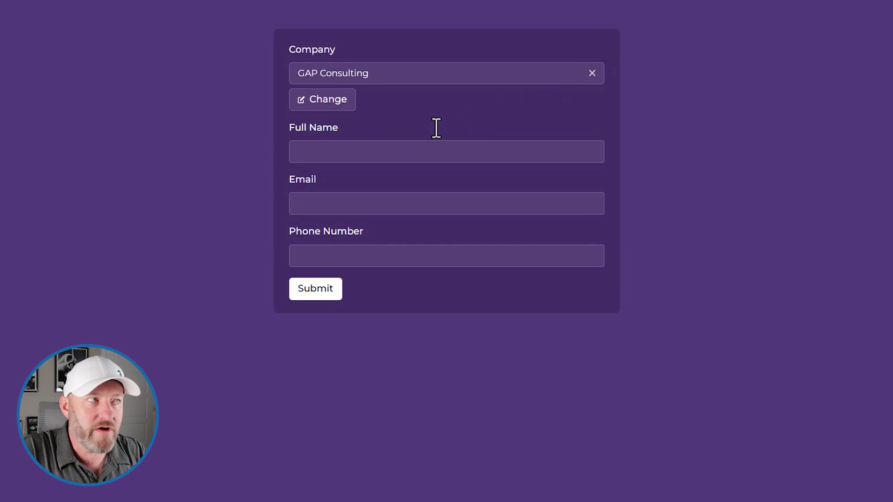
pyautogui.click(644, 1)
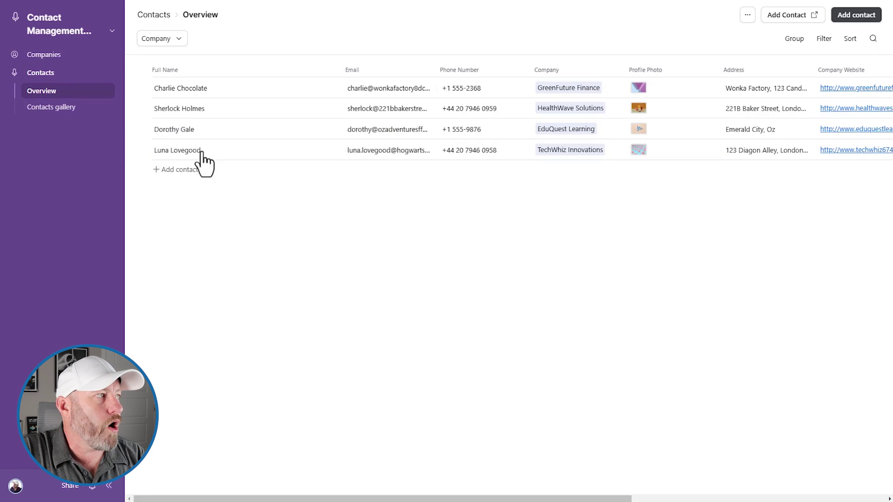
pyautogui.click(54, 55)
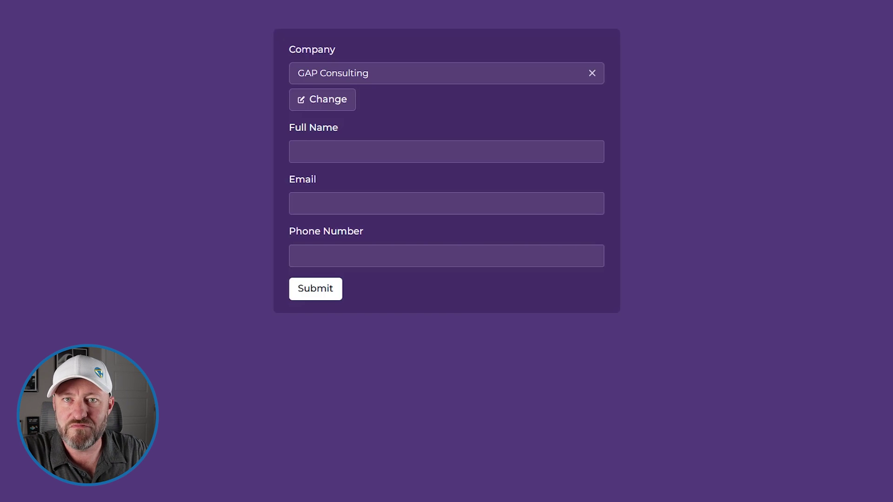
# - Enter the contact's full name, e-mail and phone number, submit, and return to Airtable
pyautogui.click(493, 149)
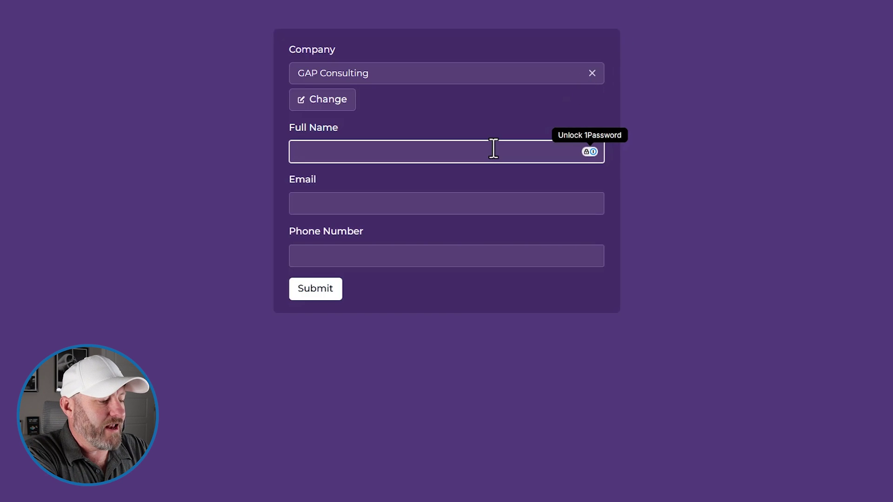
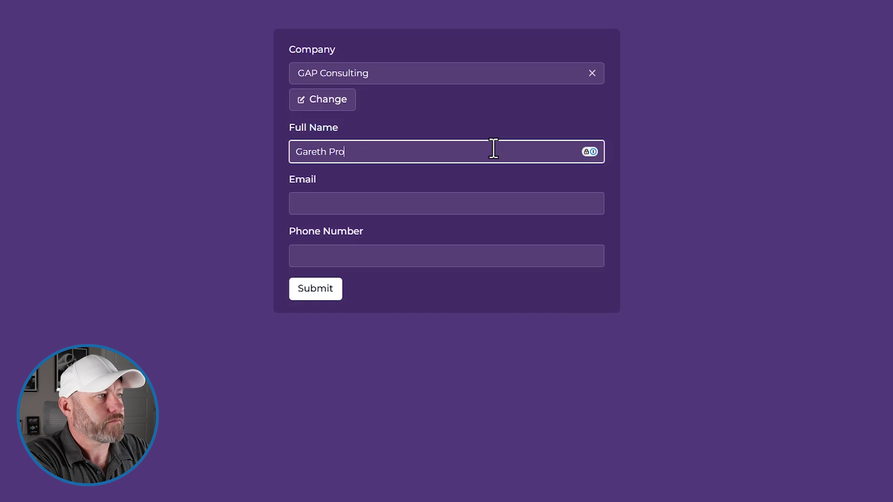
pyautogui.press('Tab')
pyautogui.press('Tab')
pyautogui.write('8')
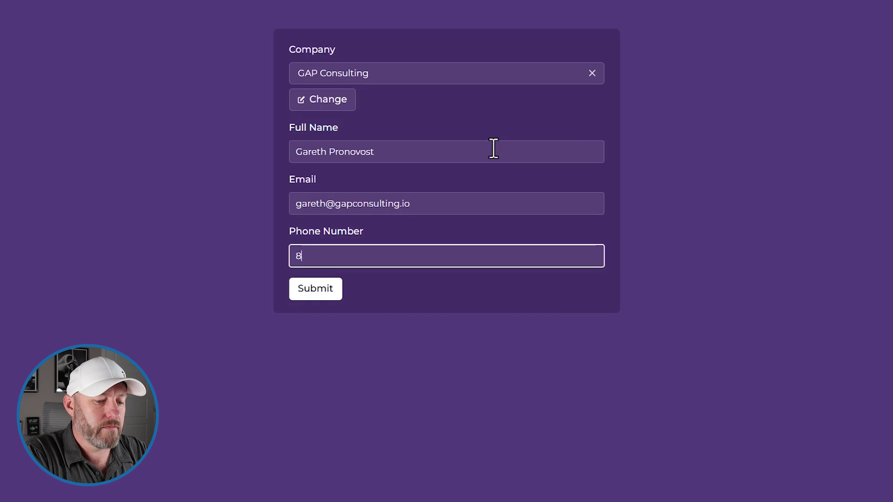
pyautogui.write('885551212')
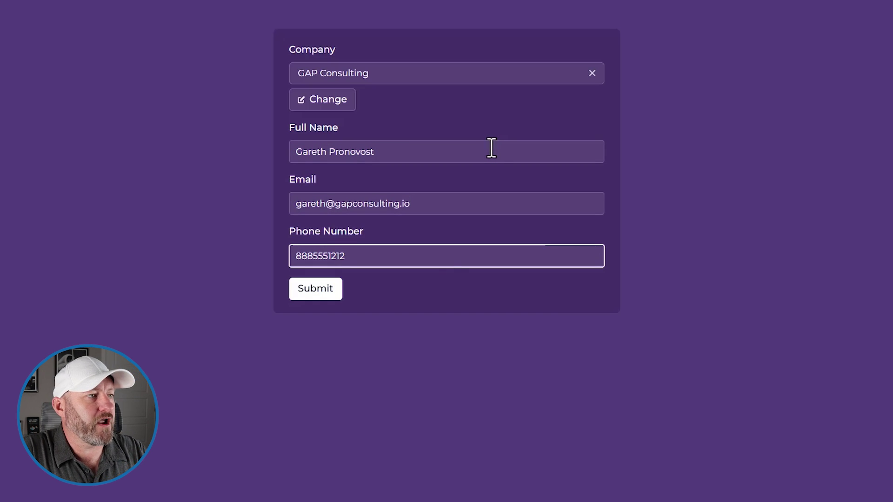
pyautogui.click(442, 272)
pyautogui.click(315, 293)
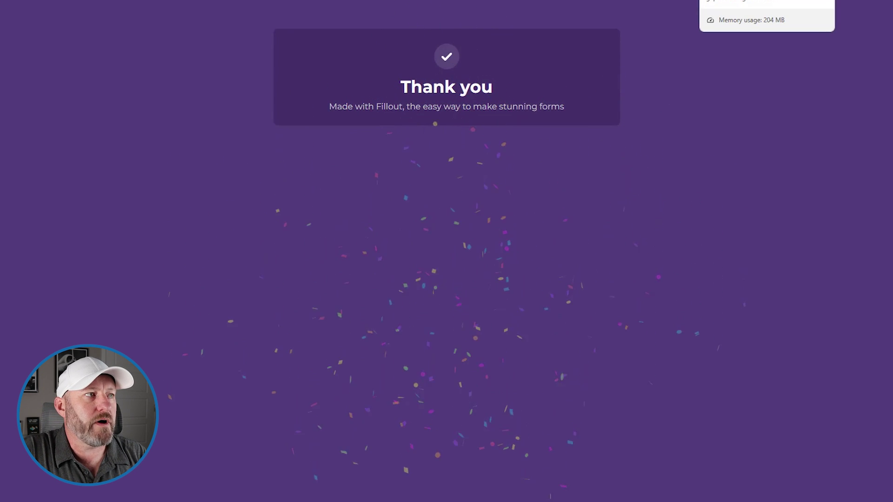
pyautogui.click(721, 1)
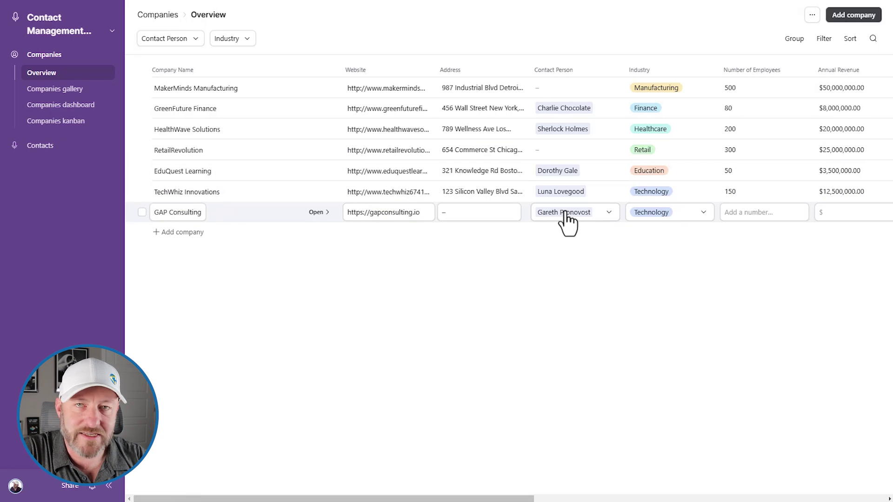
# - Open the Contacts page to see the fifth contact linked to GAP Consulting
pyautogui.click(27, 147)
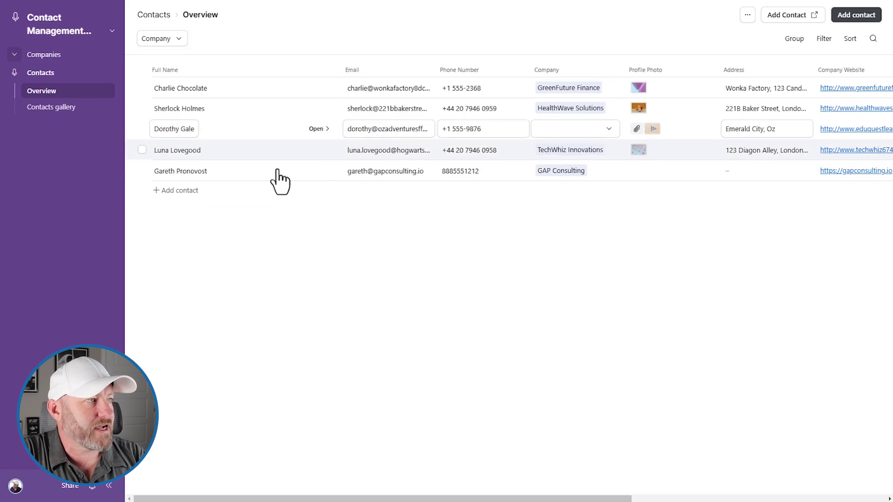